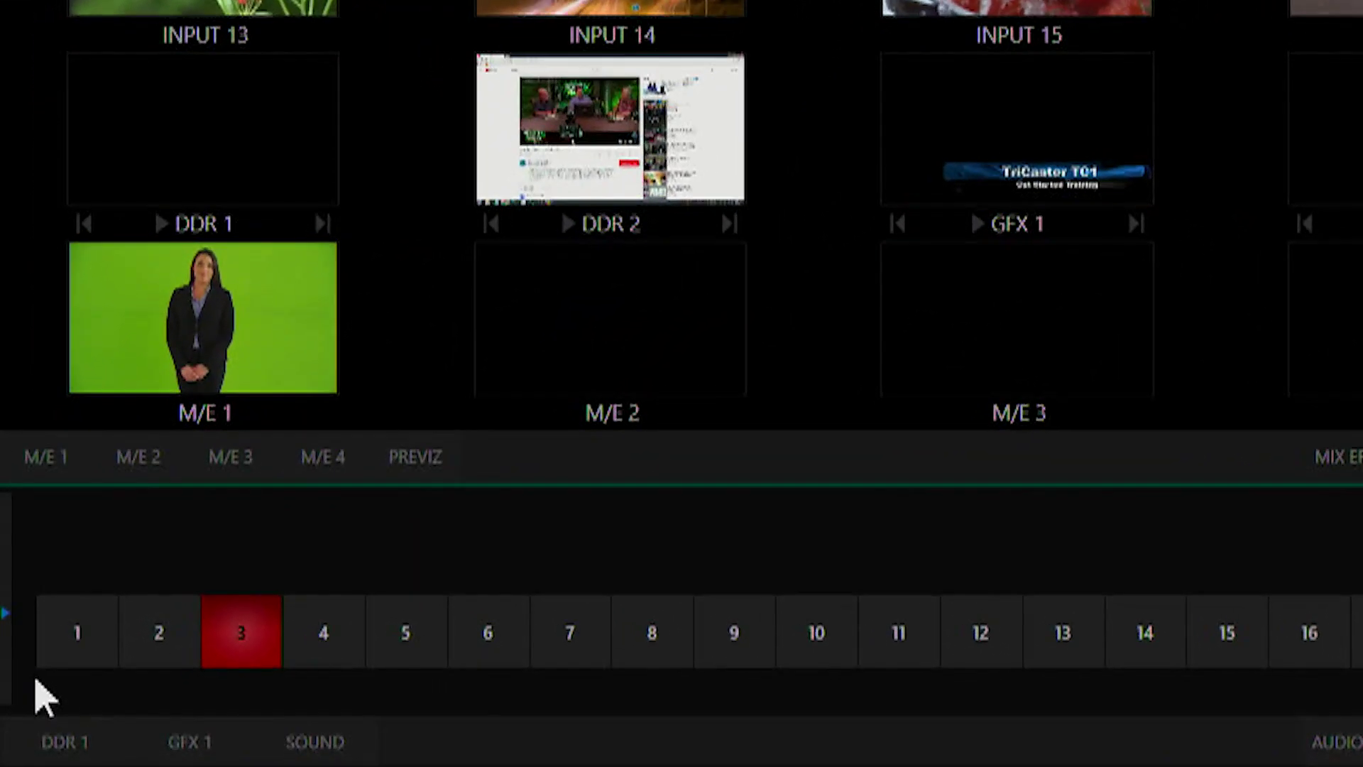
# Step: View the DDR 1, GFX 1 and Sound player panels in turn, ending on the empty Sound player
pyautogui.click(65, 742)
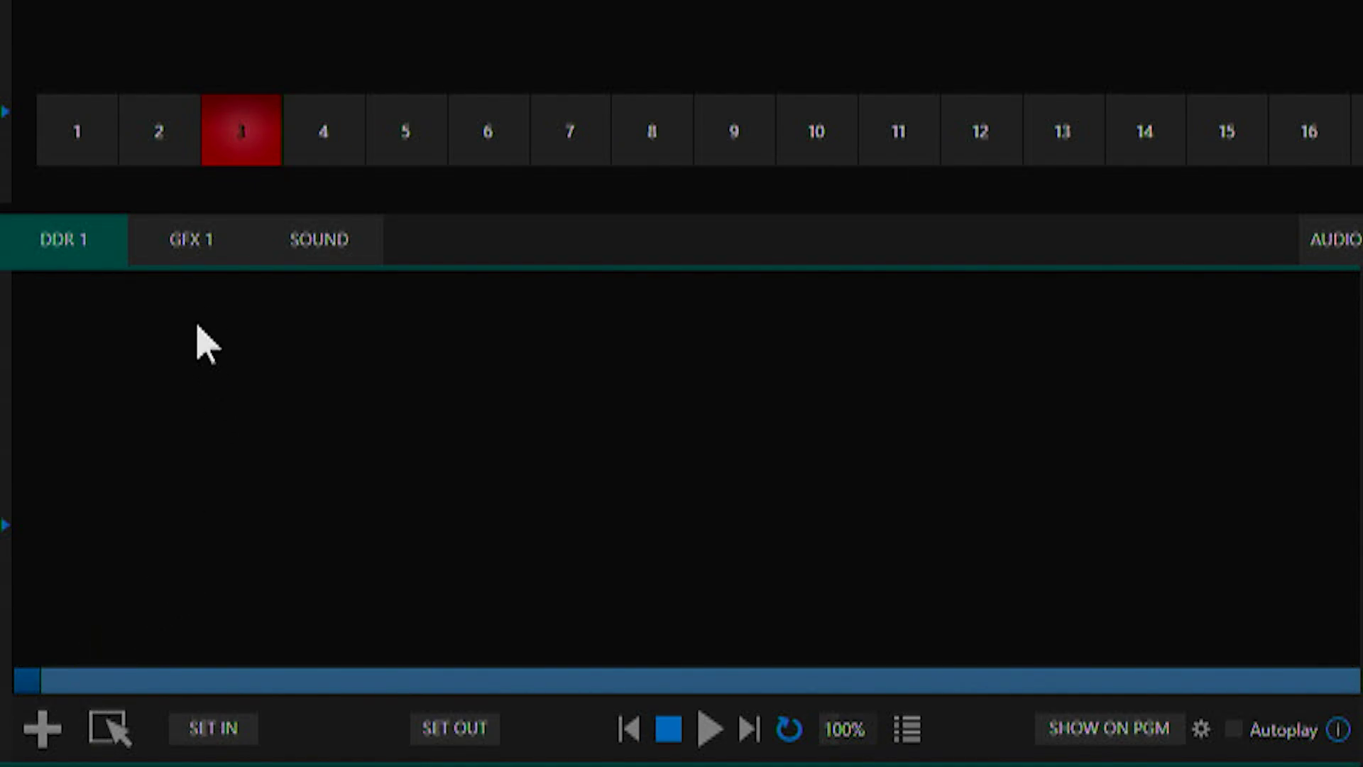
pyautogui.click(210, 245)
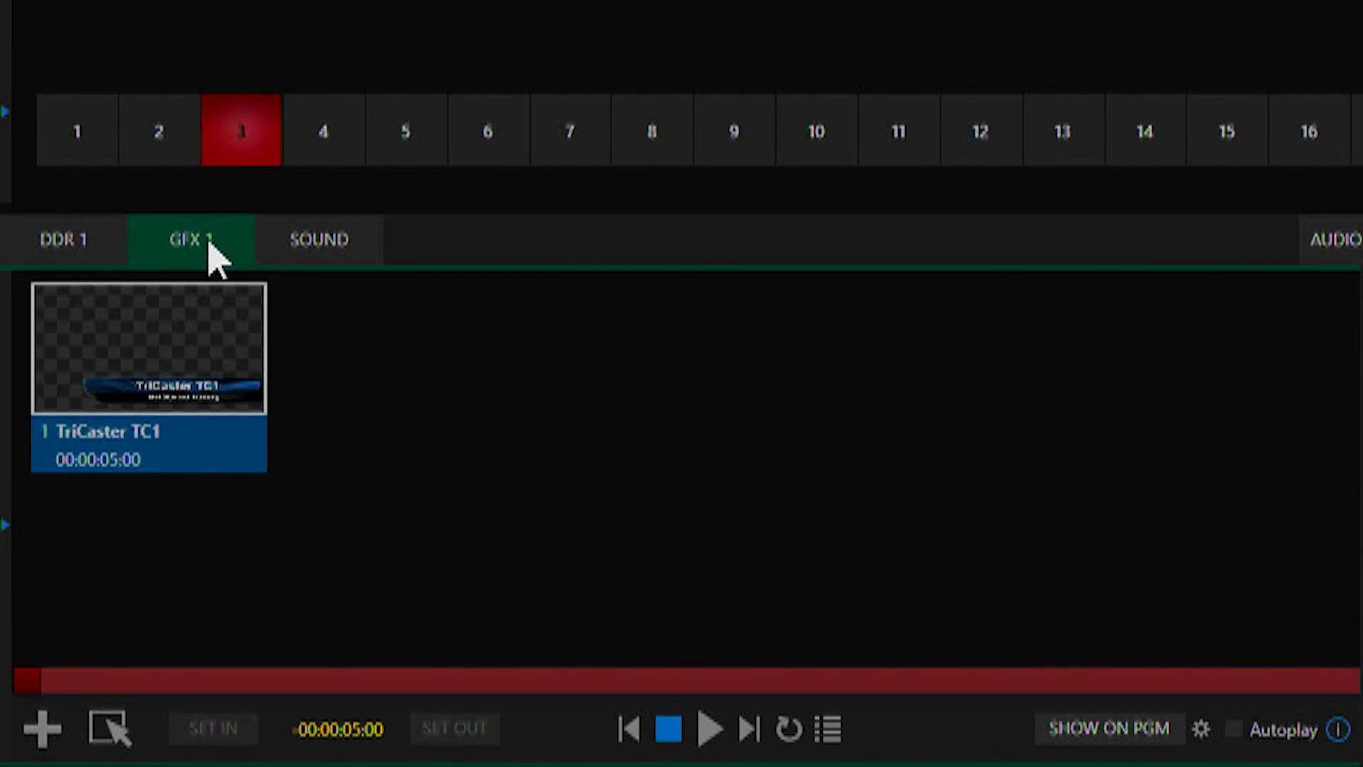
pyautogui.click(298, 252)
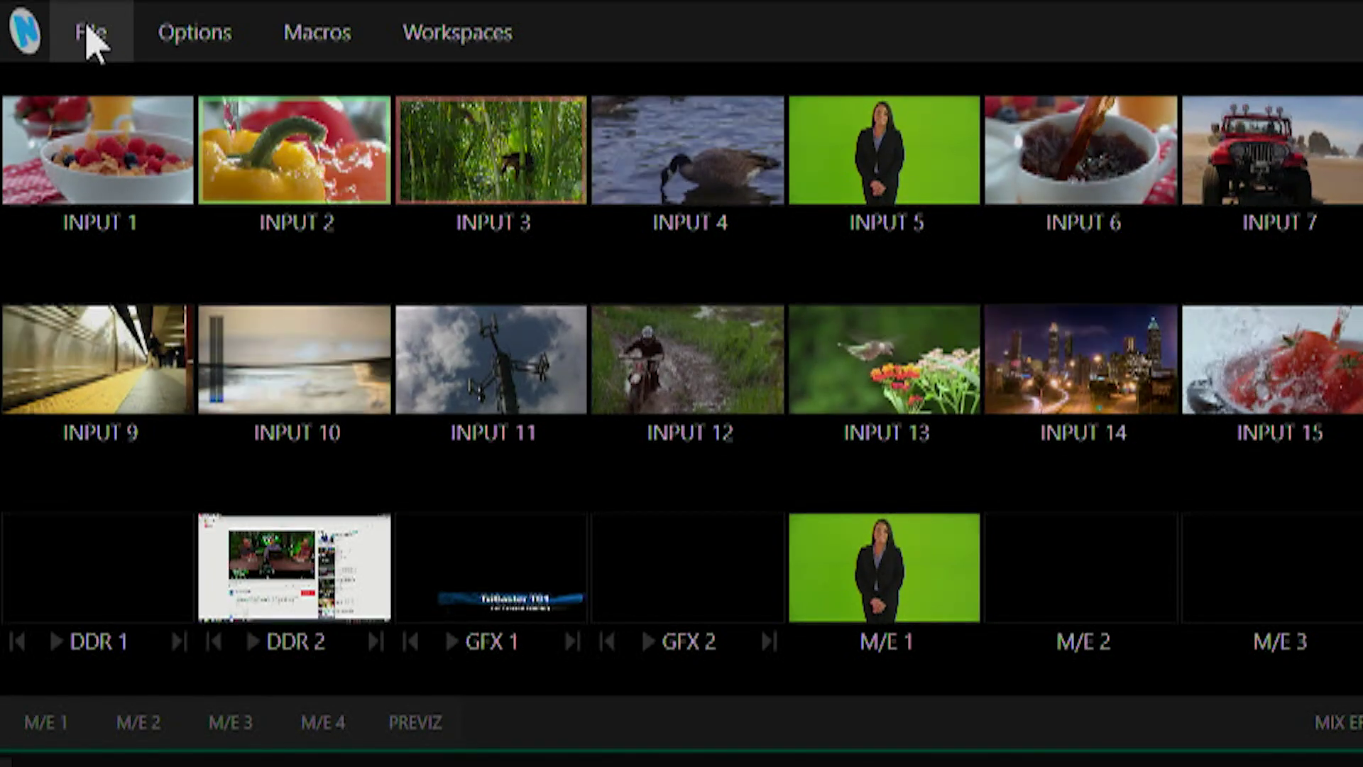
# Step: Import R-03 S1 User B-Roll.mp4 through Import Media with DDR 1 as the destination
pyautogui.click(90, 41)
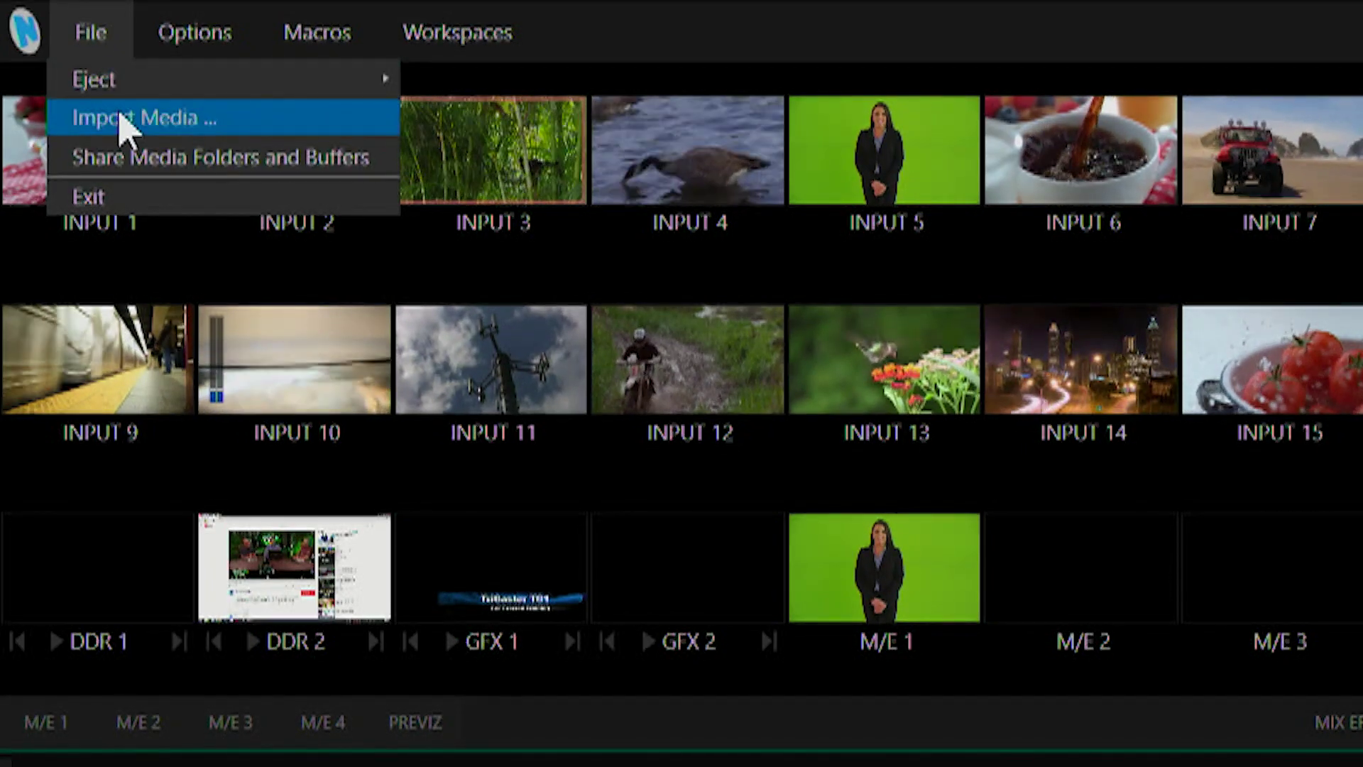
pyautogui.click(122, 118)
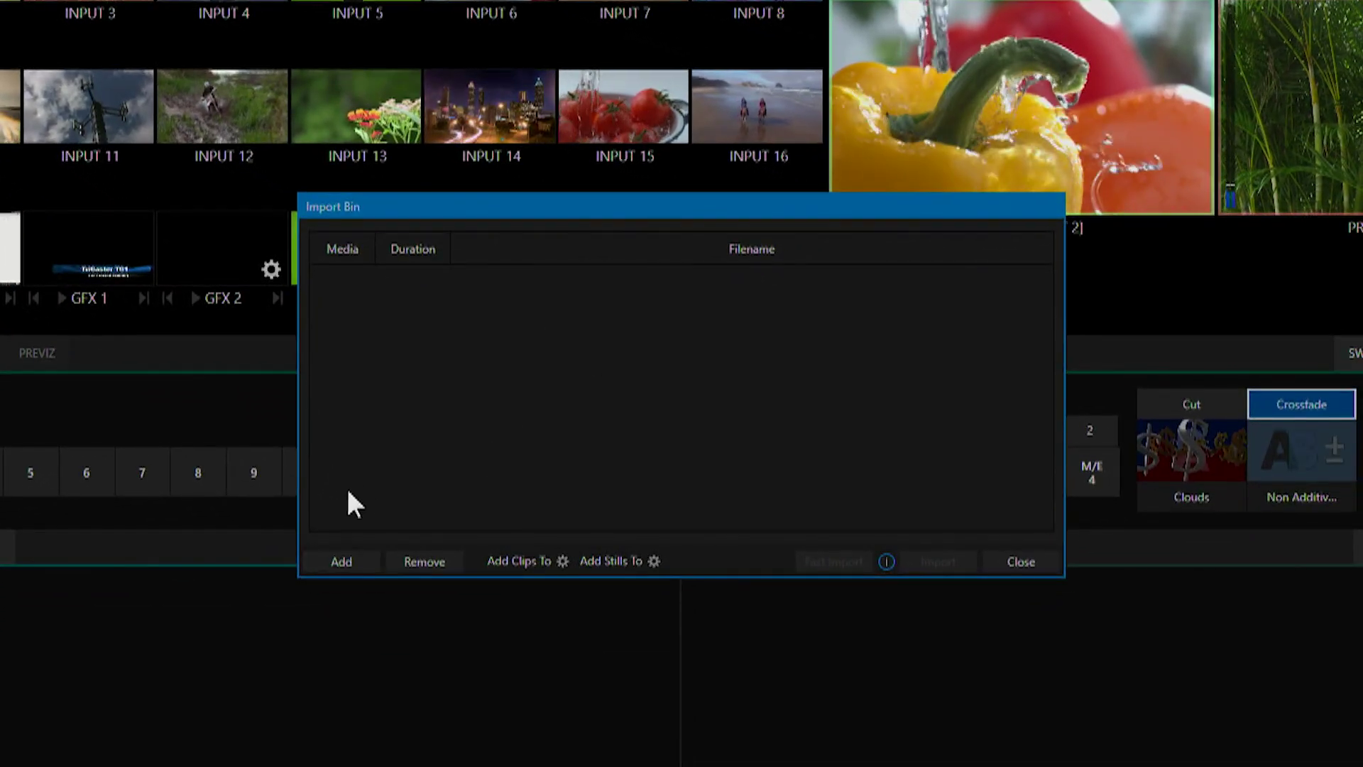
pyautogui.click(348, 557)
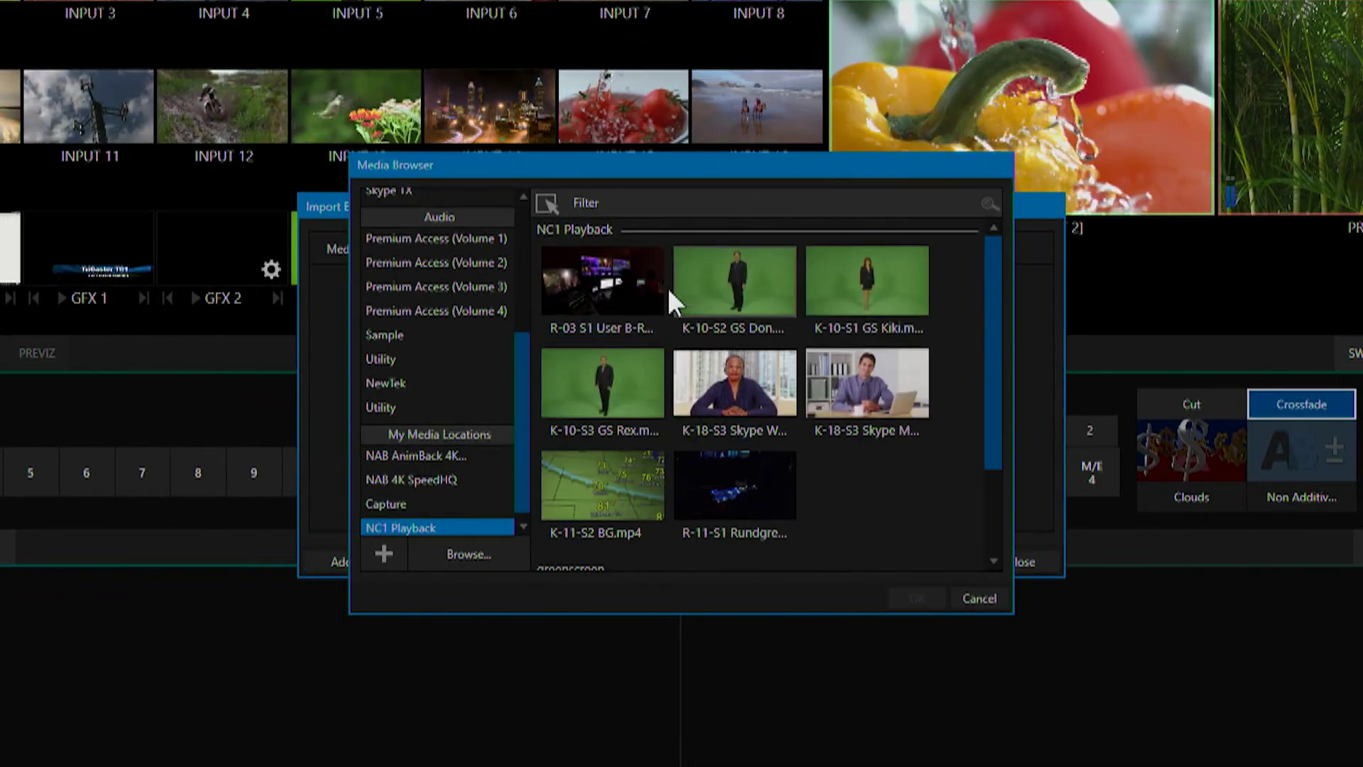
pyautogui.click(611, 278)
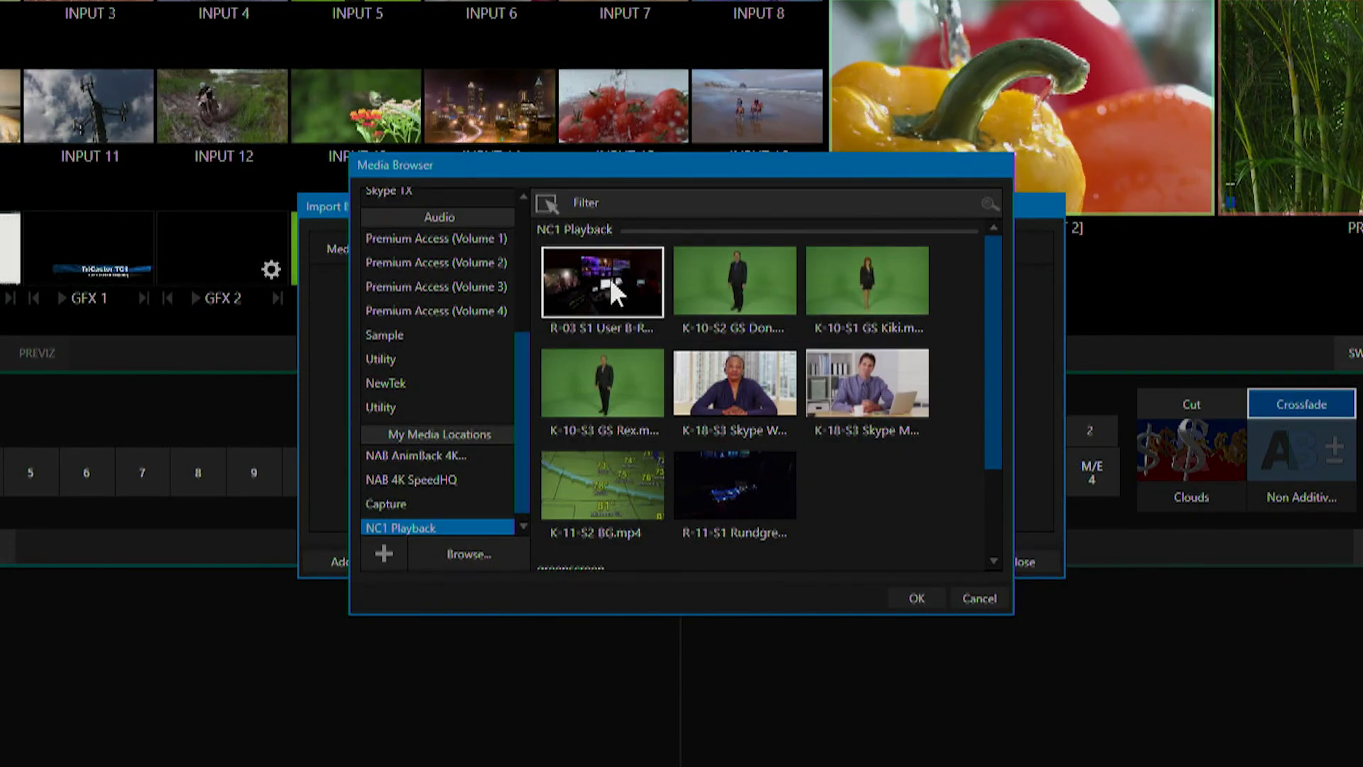
pyautogui.click(913, 598)
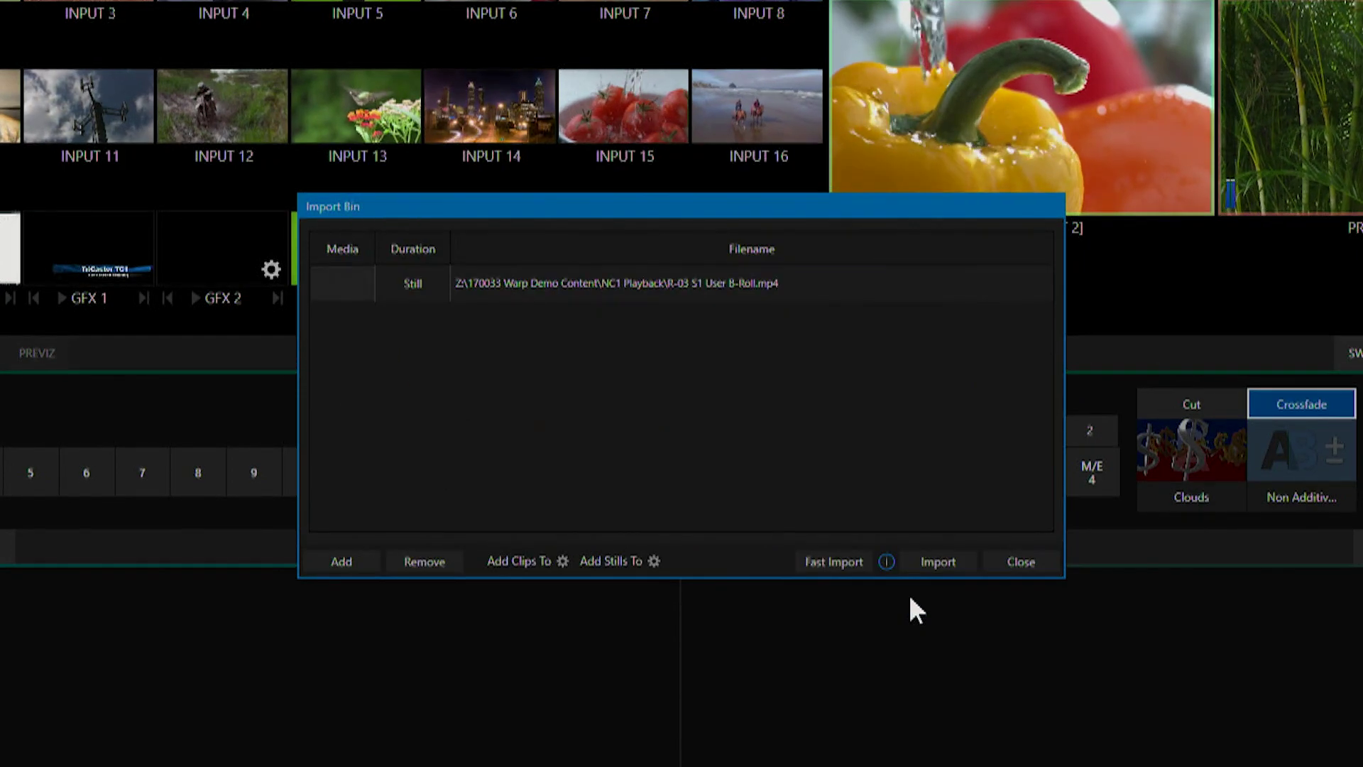
pyautogui.click(562, 561)
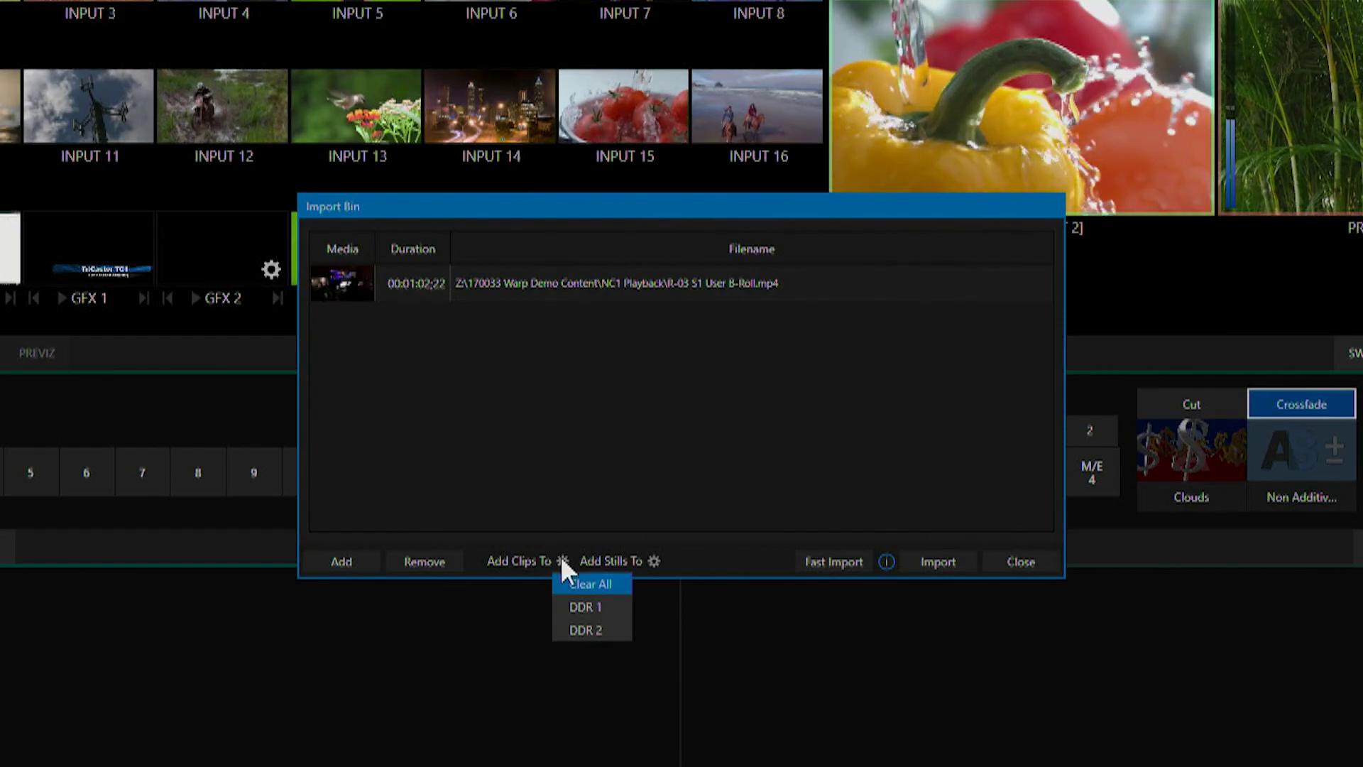
pyautogui.click(579, 605)
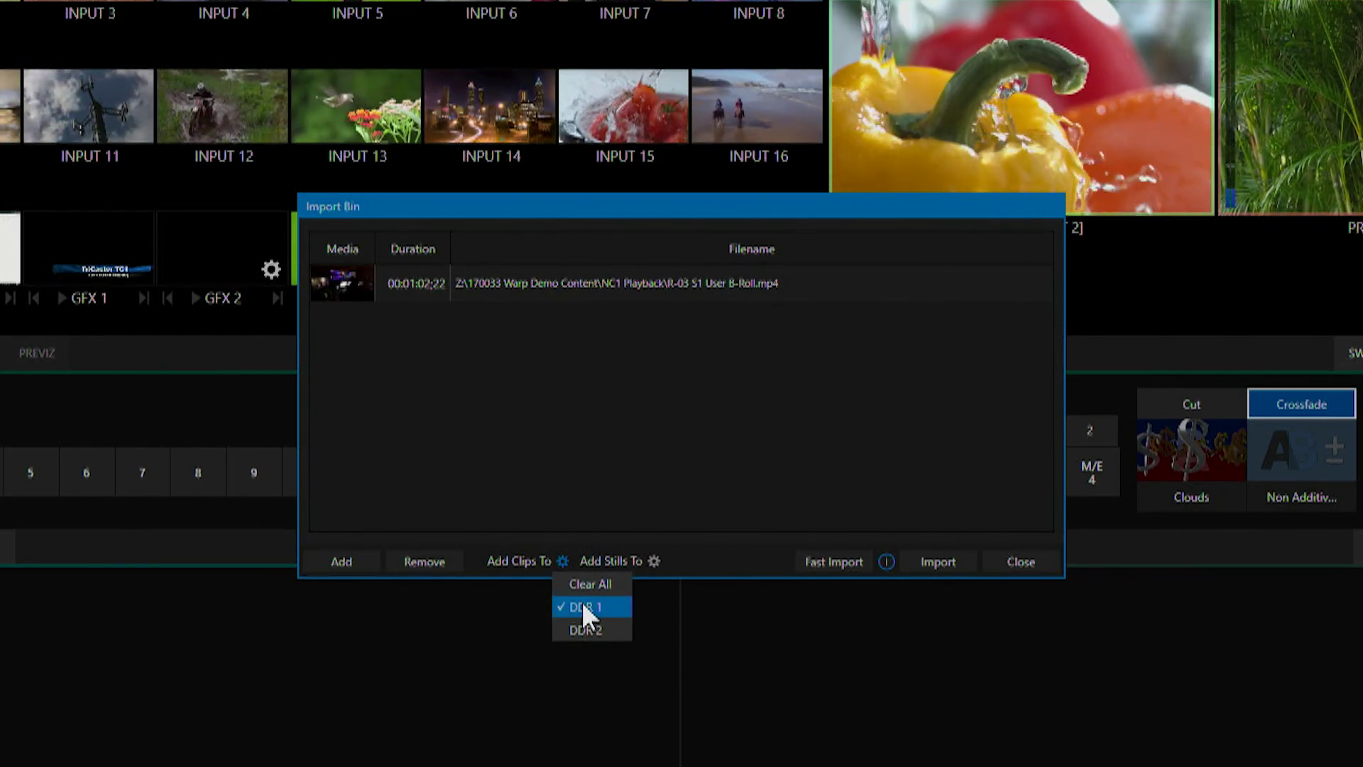
pyautogui.click(638, 449)
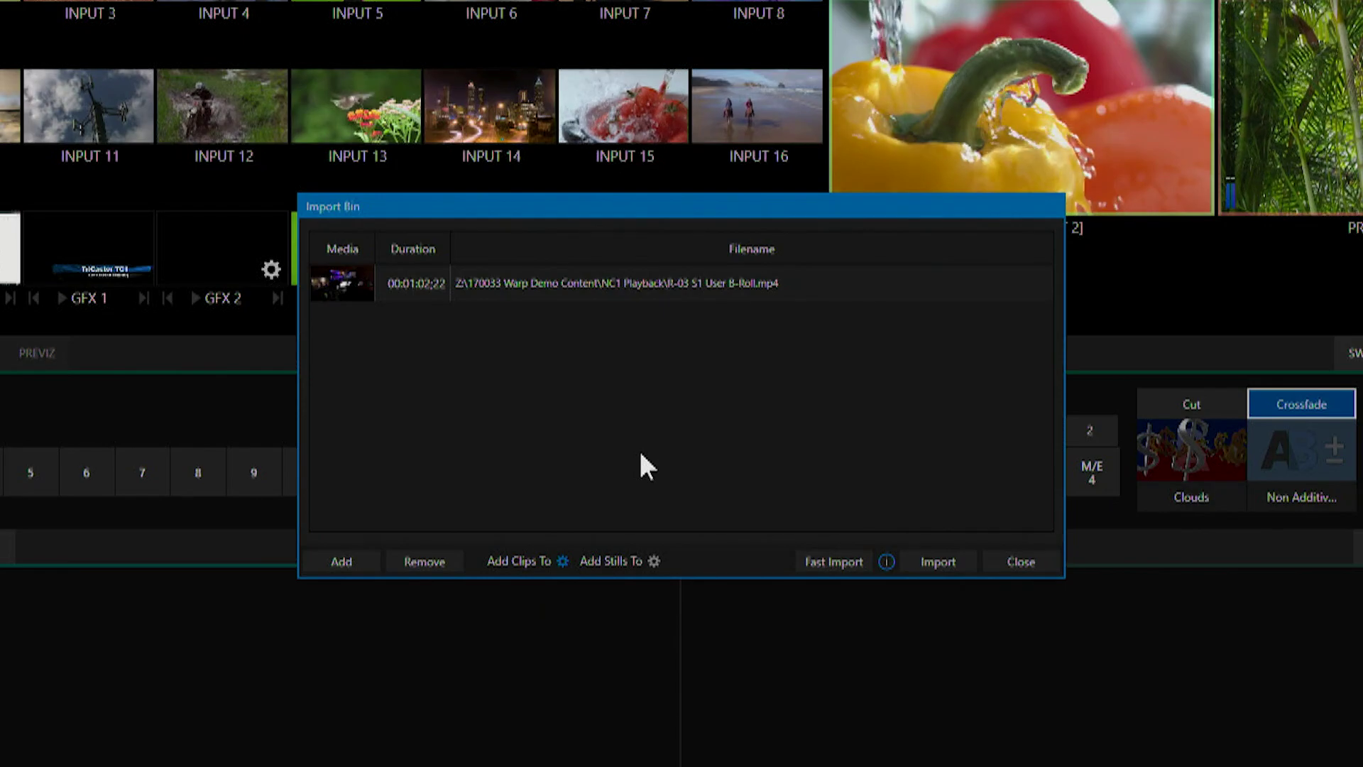
pyautogui.click(943, 553)
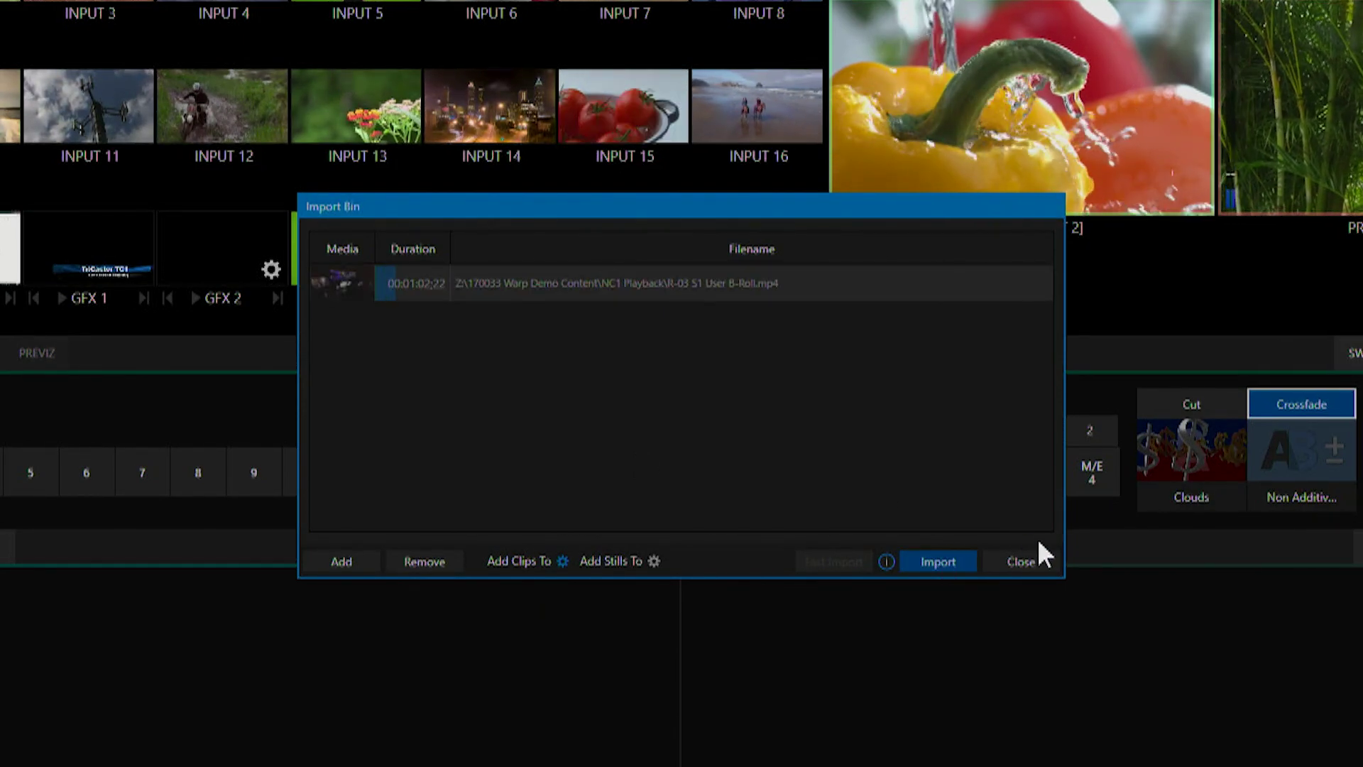
pyautogui.click(1027, 557)
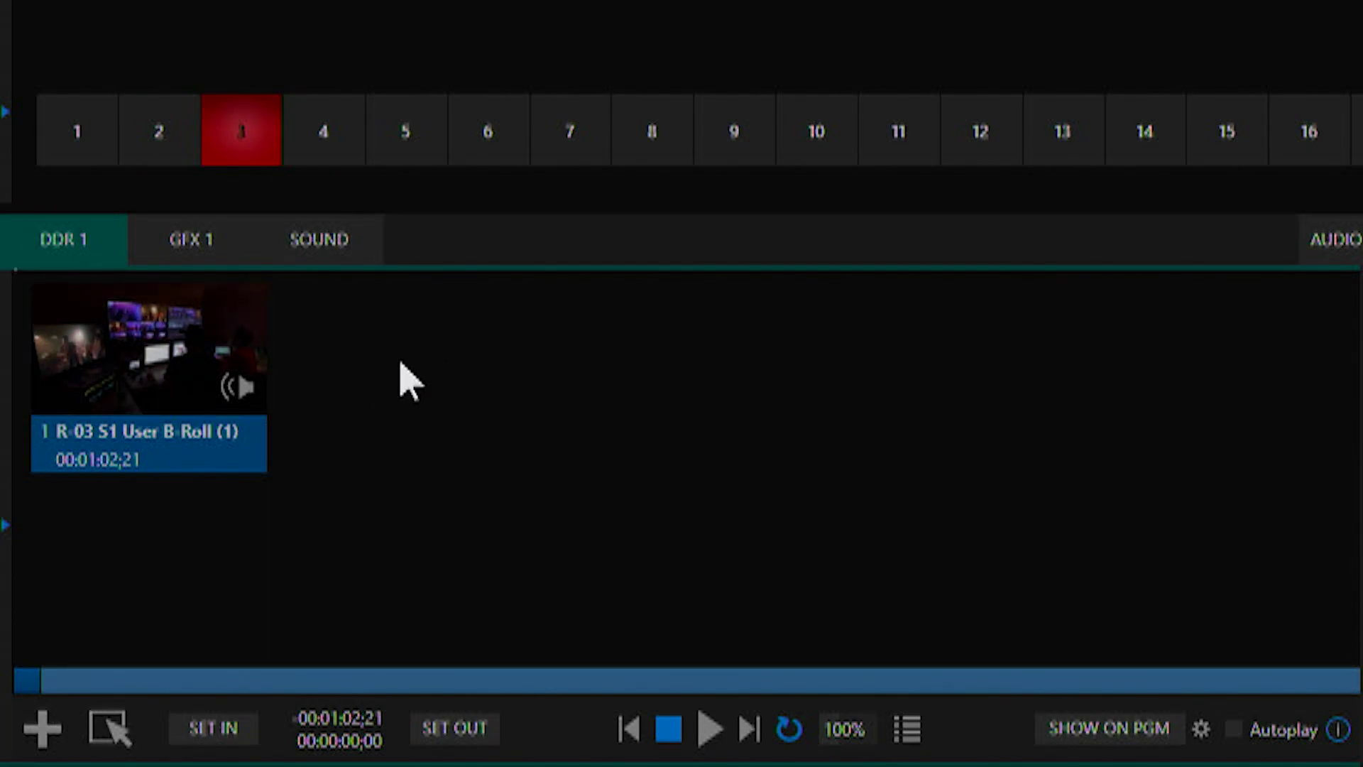
# Step: Append the four clips MIX 1.mov through Bike Racers.mov to the DDR 1 playlist
pyautogui.click(44, 731)
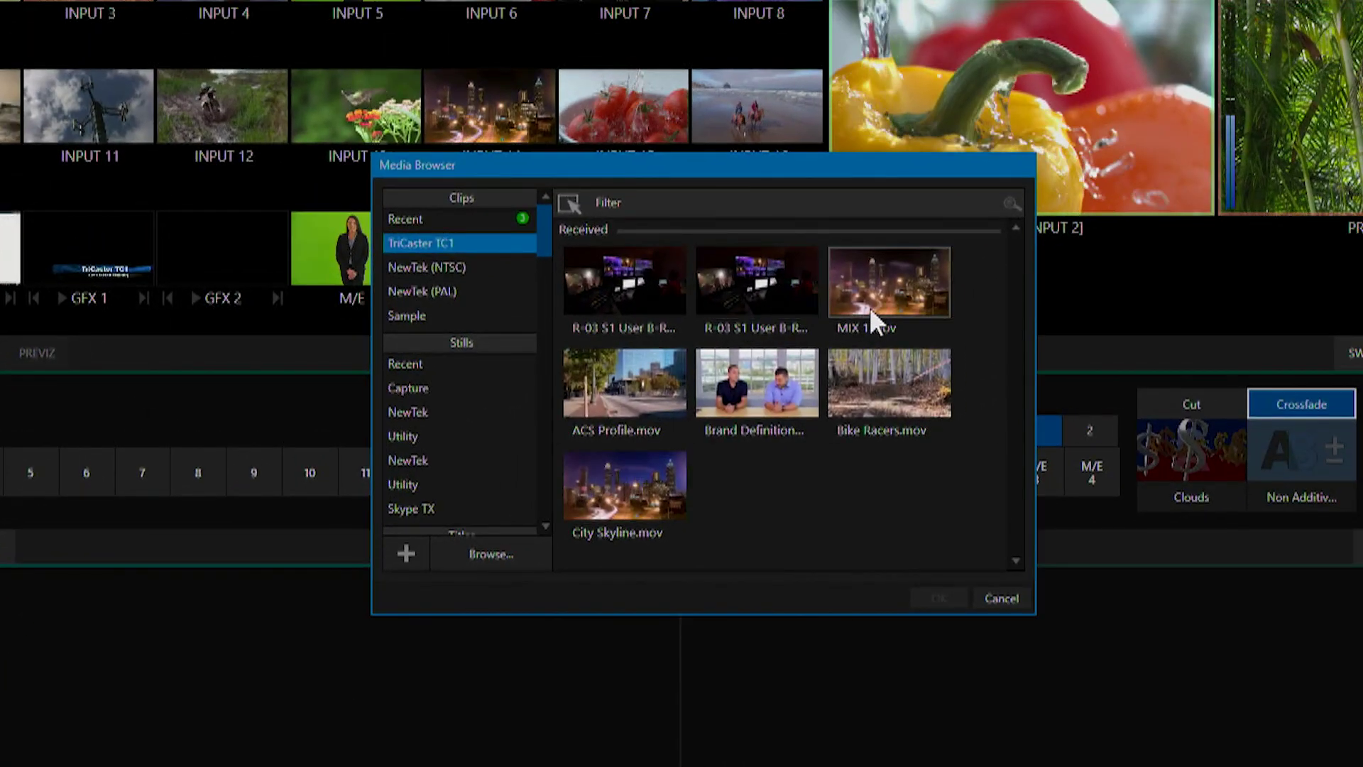
pyautogui.click(873, 305)
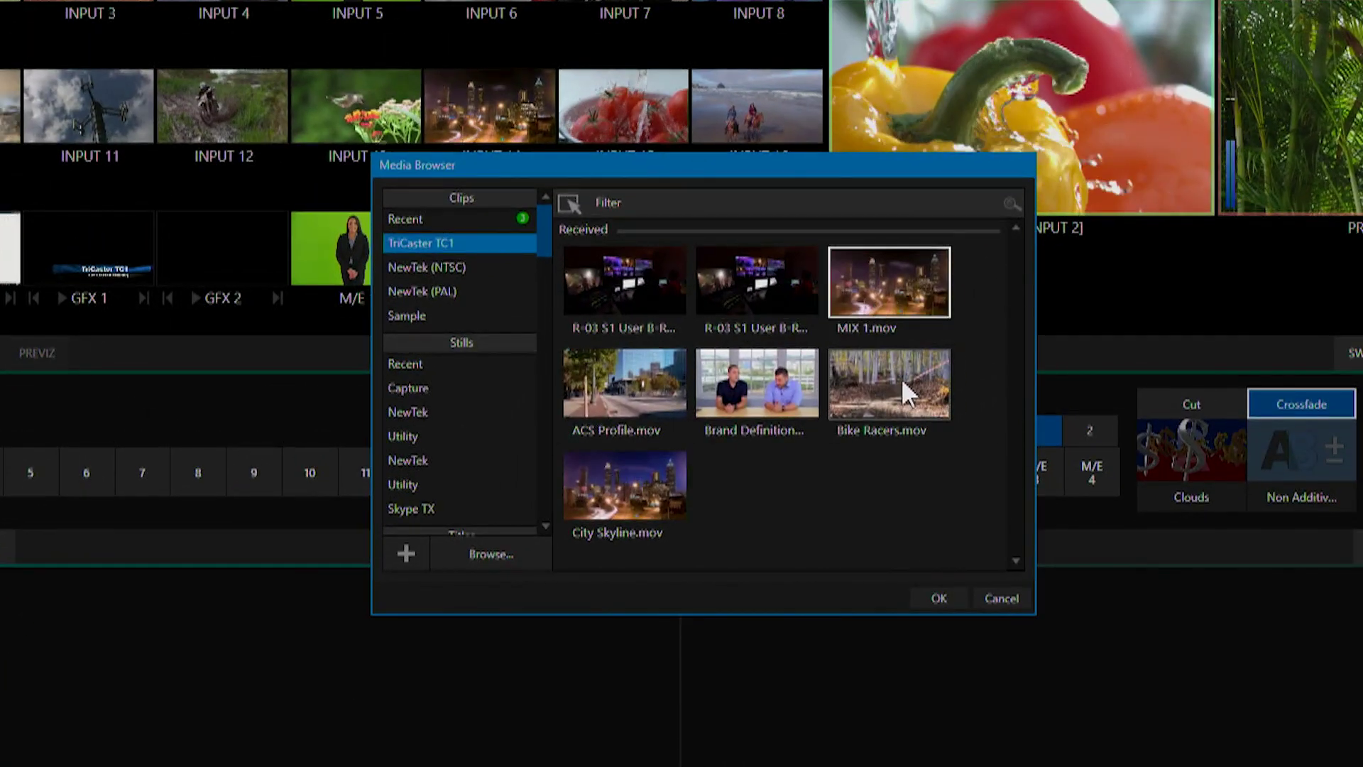
pyautogui.keyDown('shift'); pyautogui.click(900, 384); pyautogui.keyUp('shift')
pyautogui.click(937, 598)
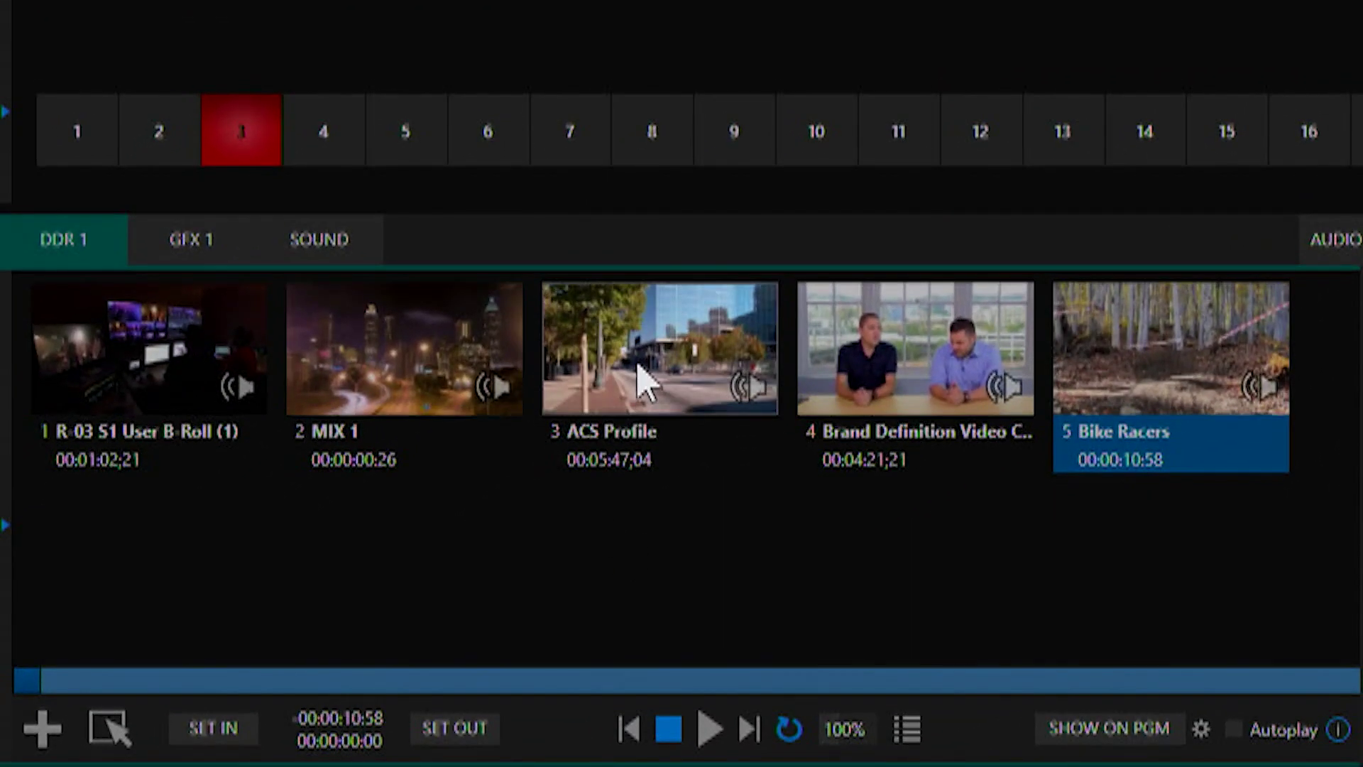
# Step: Move ACS Profile and Brand Definition to slots 2 and 3, trimming Brand Definition to 00:03:54;03
pyautogui.moveTo(471, 480); pyautogui.dragTo(181, 483)
pyautogui.moveTo(873, 369); pyautogui.dragTo(532, 426)
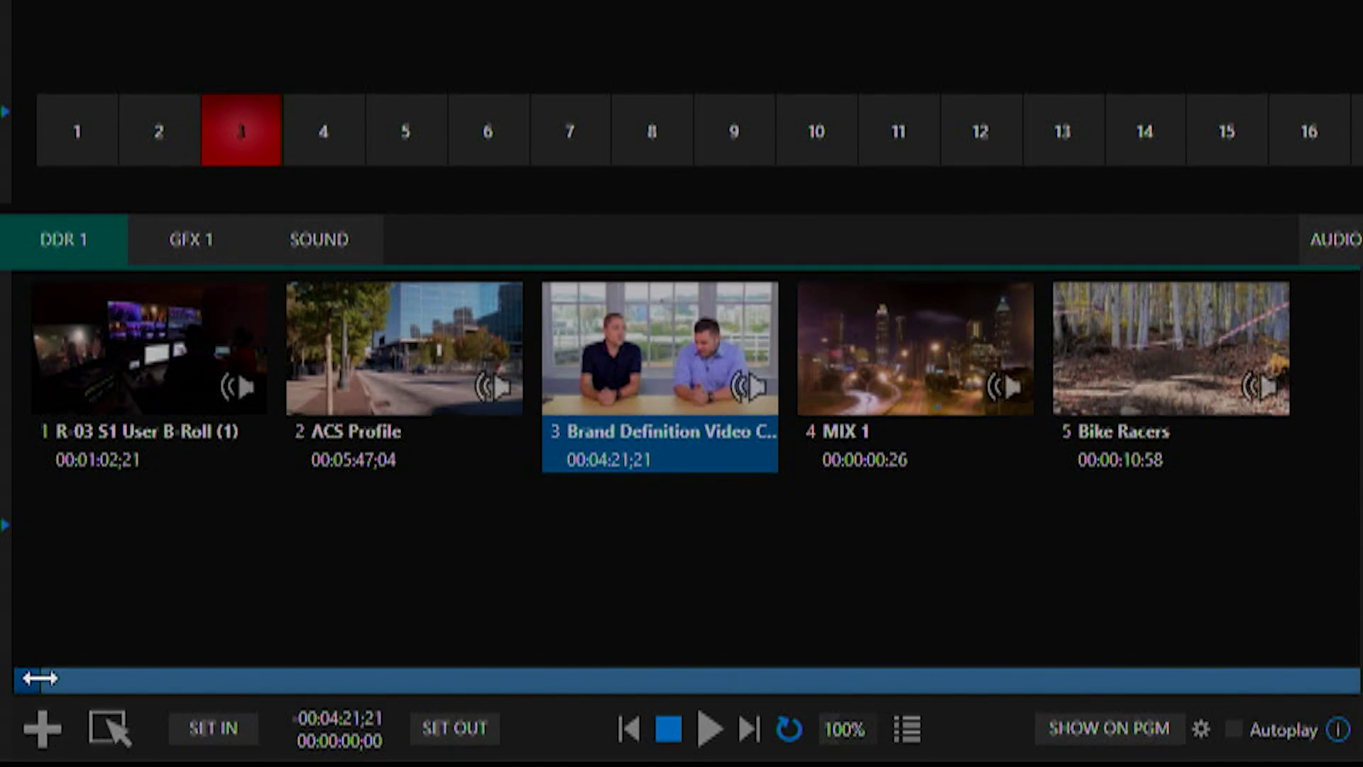
pyautogui.moveTo(35, 680); pyautogui.dragTo(1298, 681)
pyautogui.click(234, 737)
pyautogui.click(469, 730)
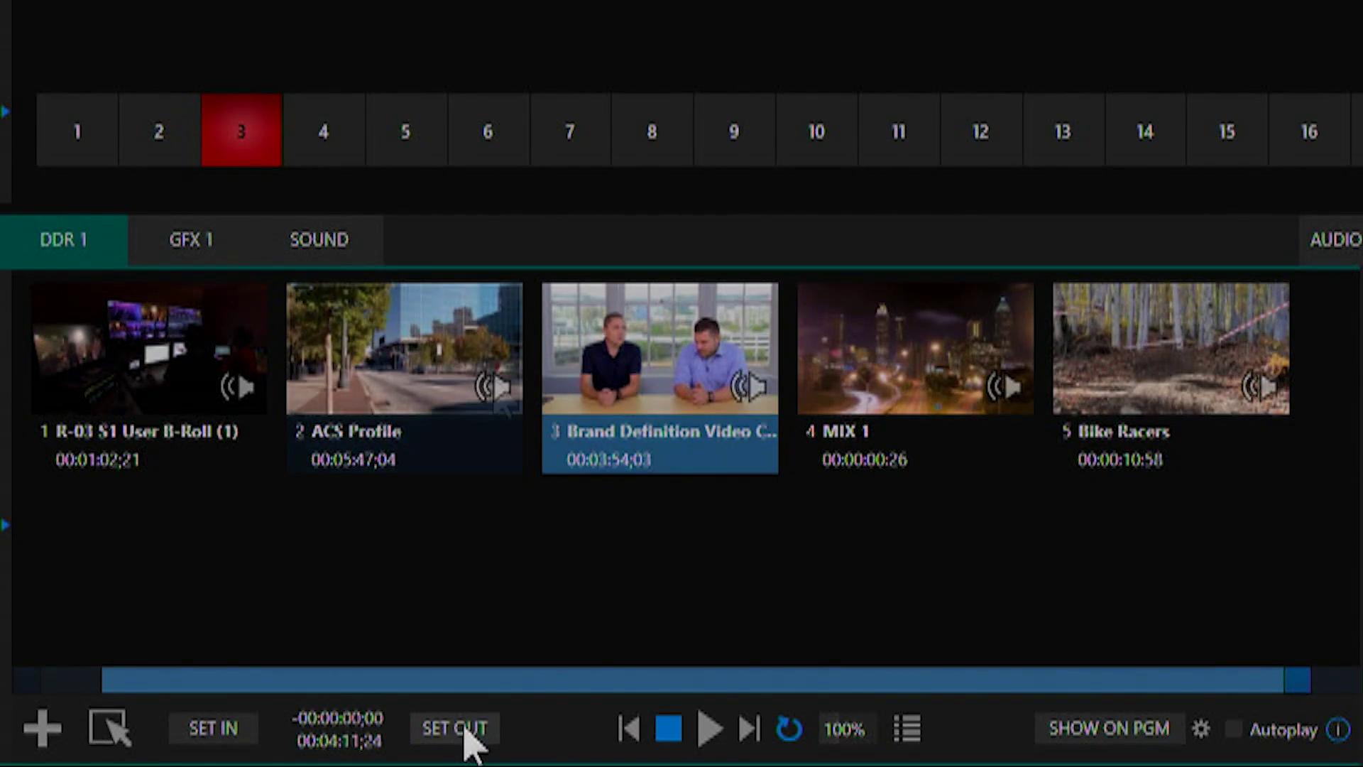
pyautogui.click(493, 390)
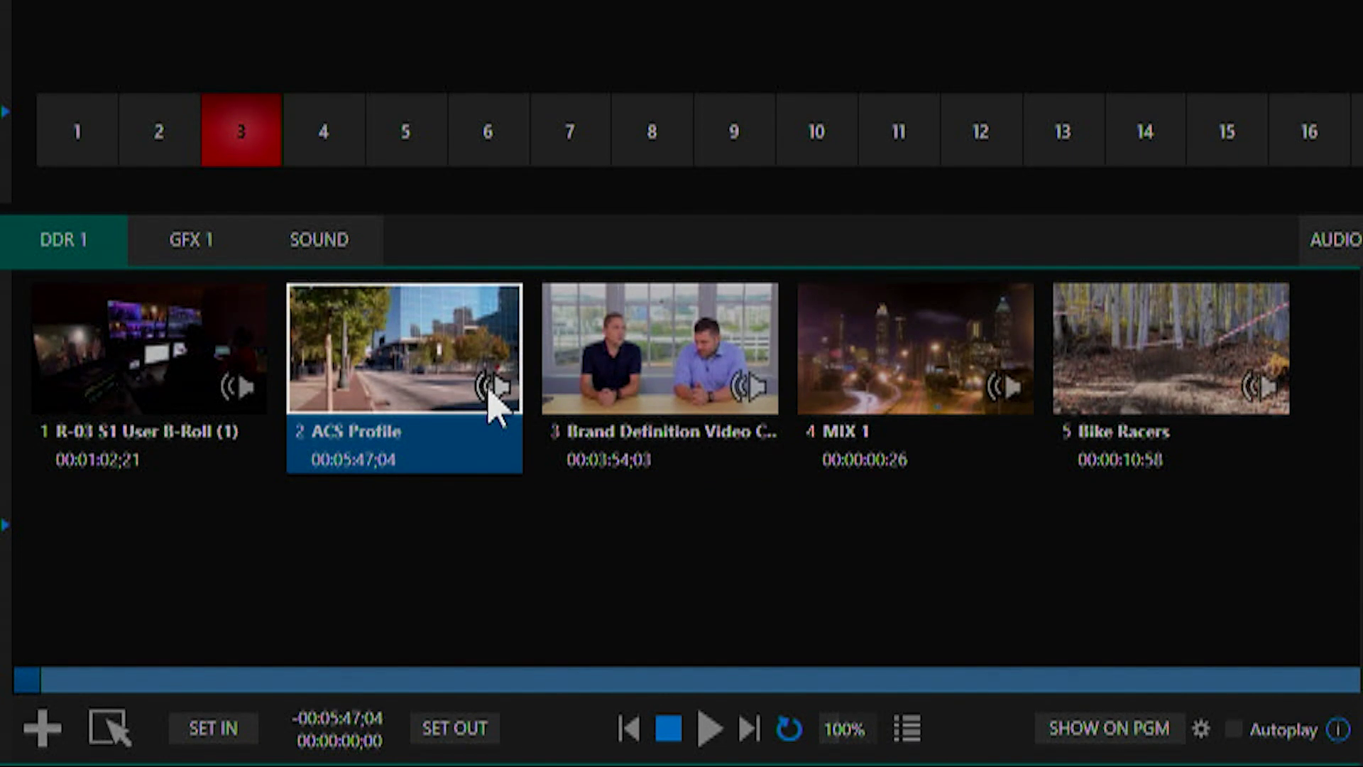
# Step: Add the Box > Edge Bx B(H) transition and place it between ACS Profile and Brand Definition
pyautogui.click(46, 731)
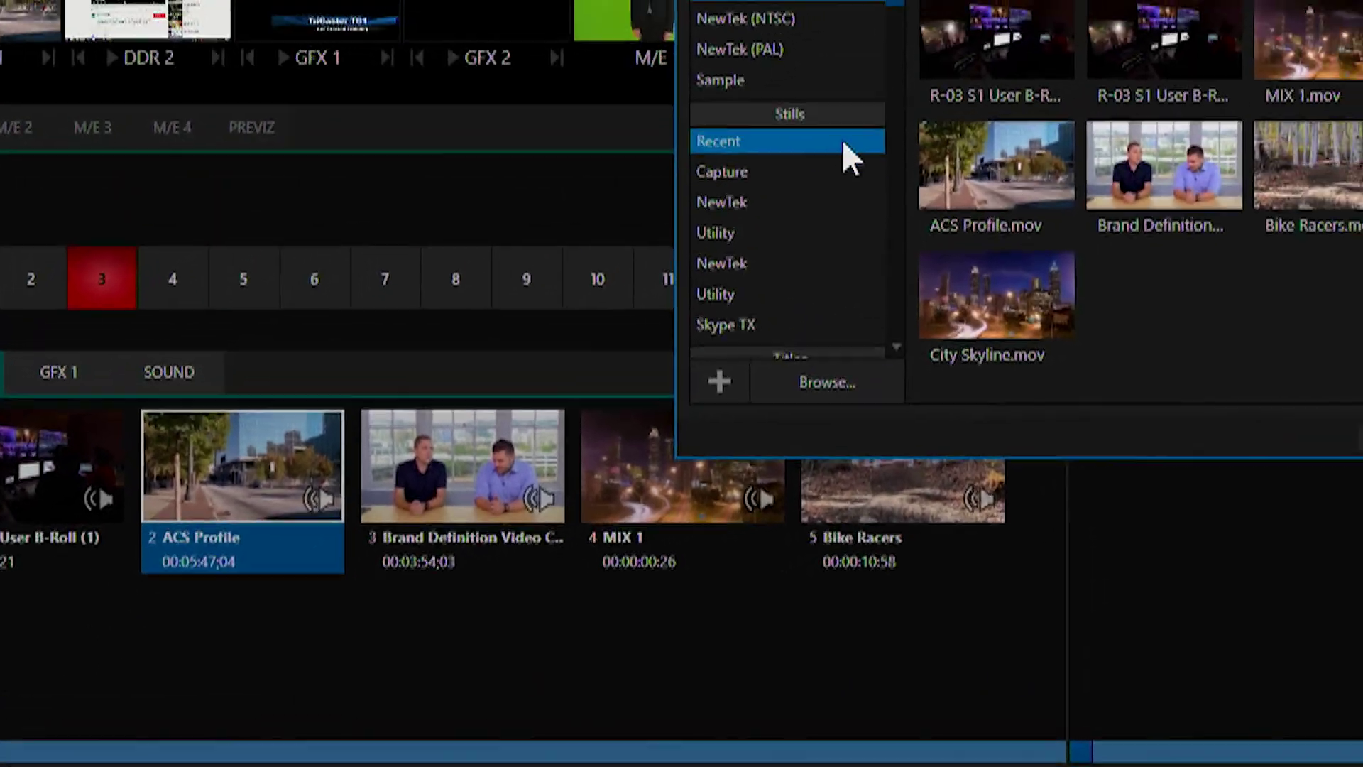
pyautogui.scroll(-3, 1036, 114)
pyautogui.scroll(-10, 506, 386)
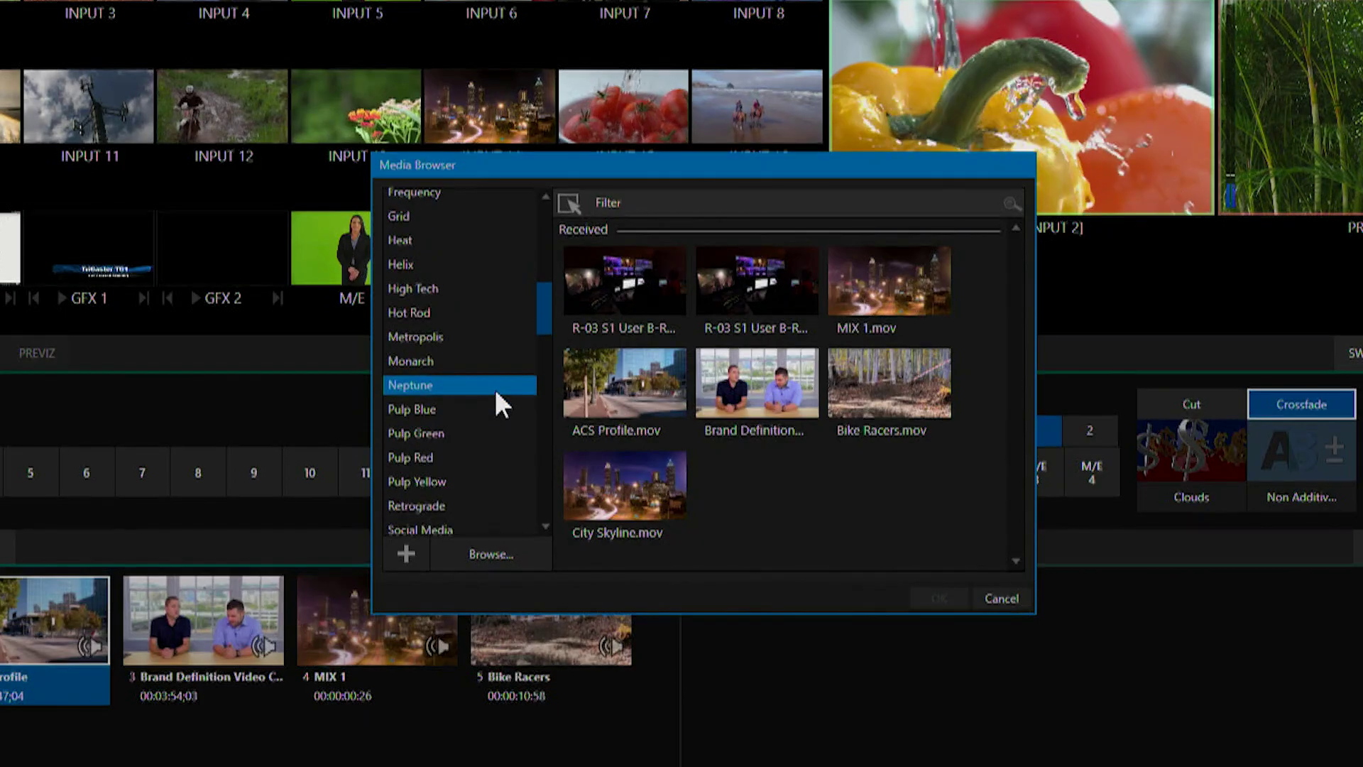
pyautogui.scroll(-3, 495, 389)
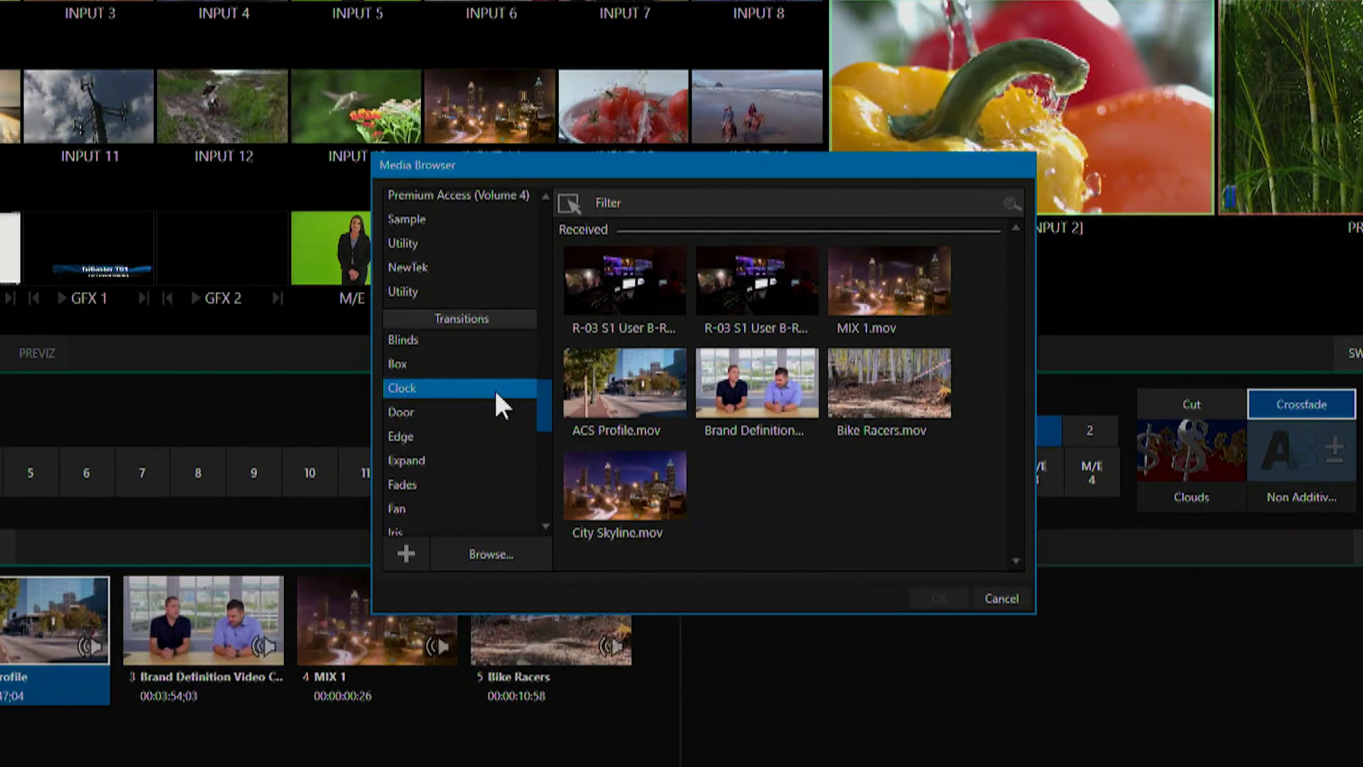
pyautogui.click(433, 363)
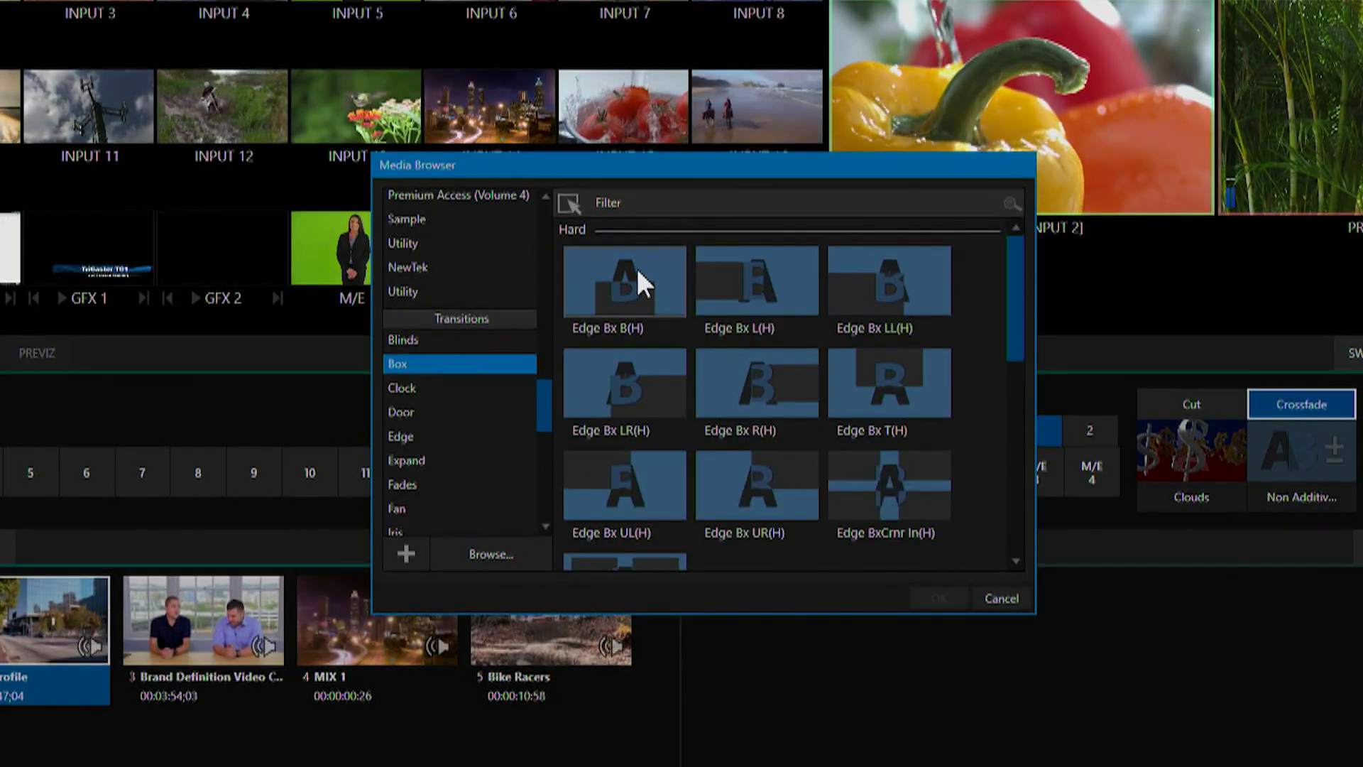
pyautogui.click(636, 270)
pyautogui.click(935, 595)
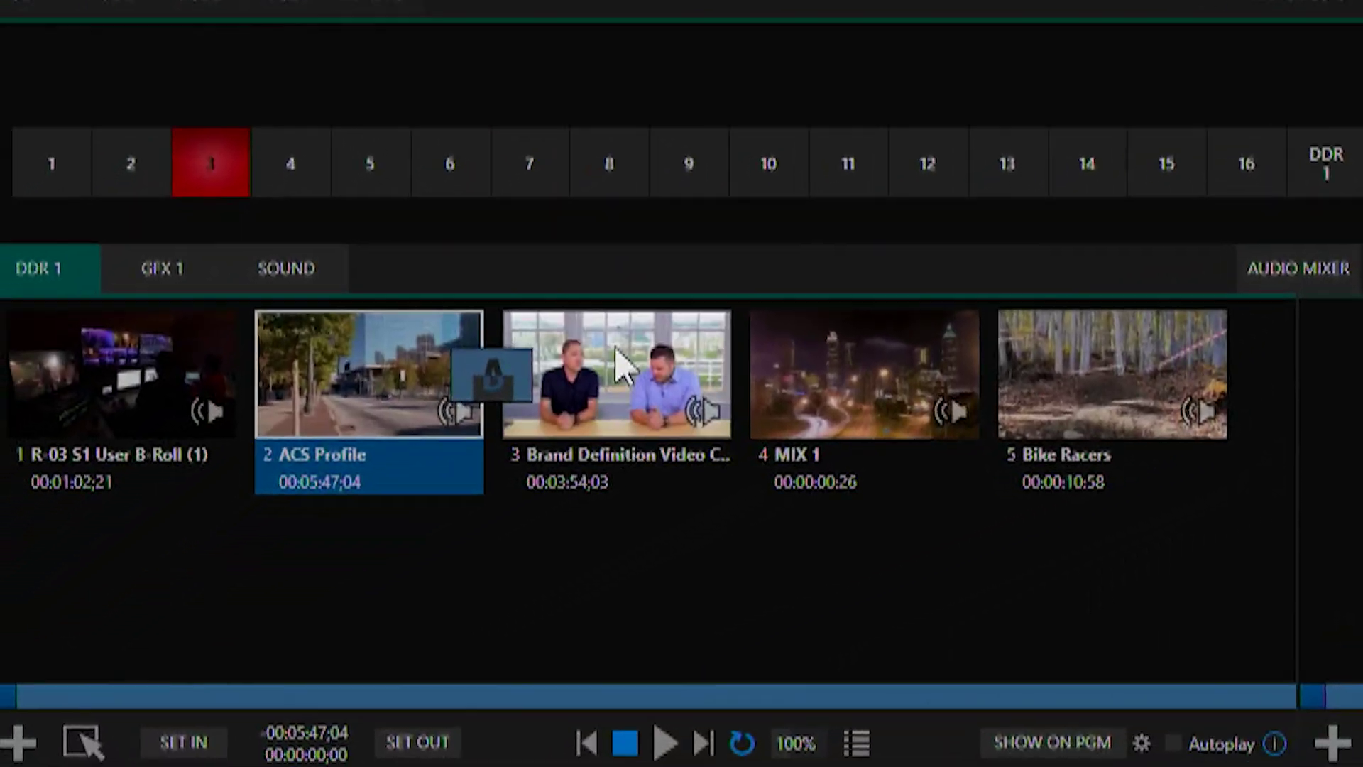
pyautogui.click(377, 506)
pyautogui.moveTo(446, 339); pyautogui.dragTo(532, 358)
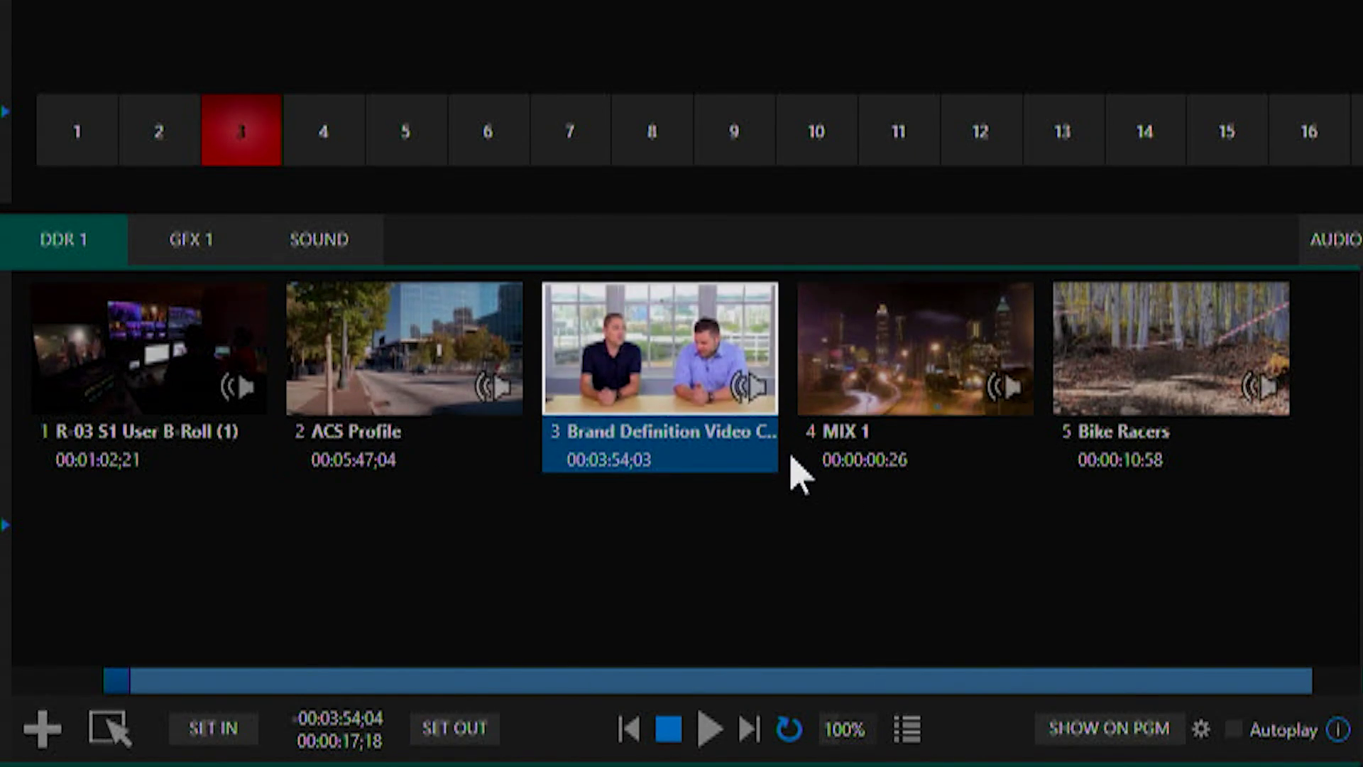
# Step: Select playlist clips 2–5 and give each the Edge Bx B(H) transition
pyautogui.moveTo(710, 451); pyautogui.dragTo(377, 341)
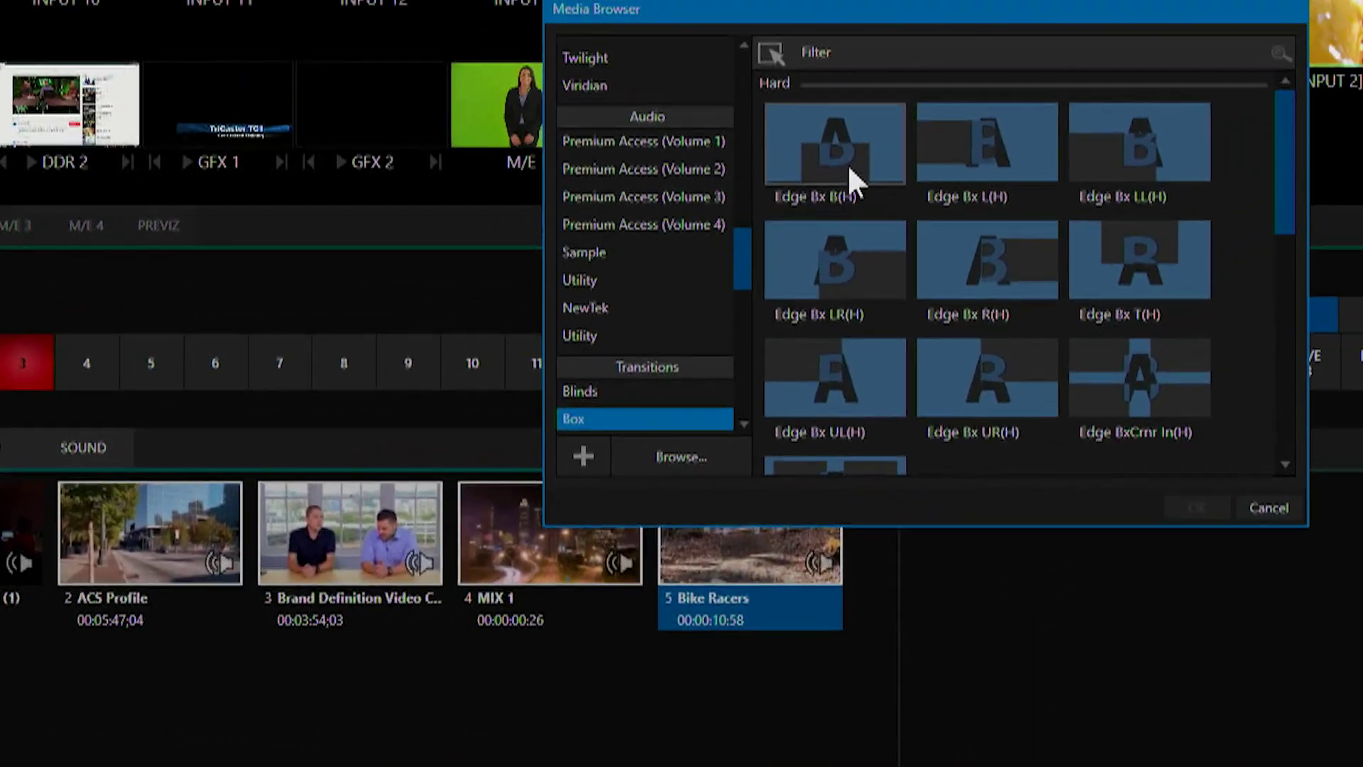
pyautogui.click(1008, 49)
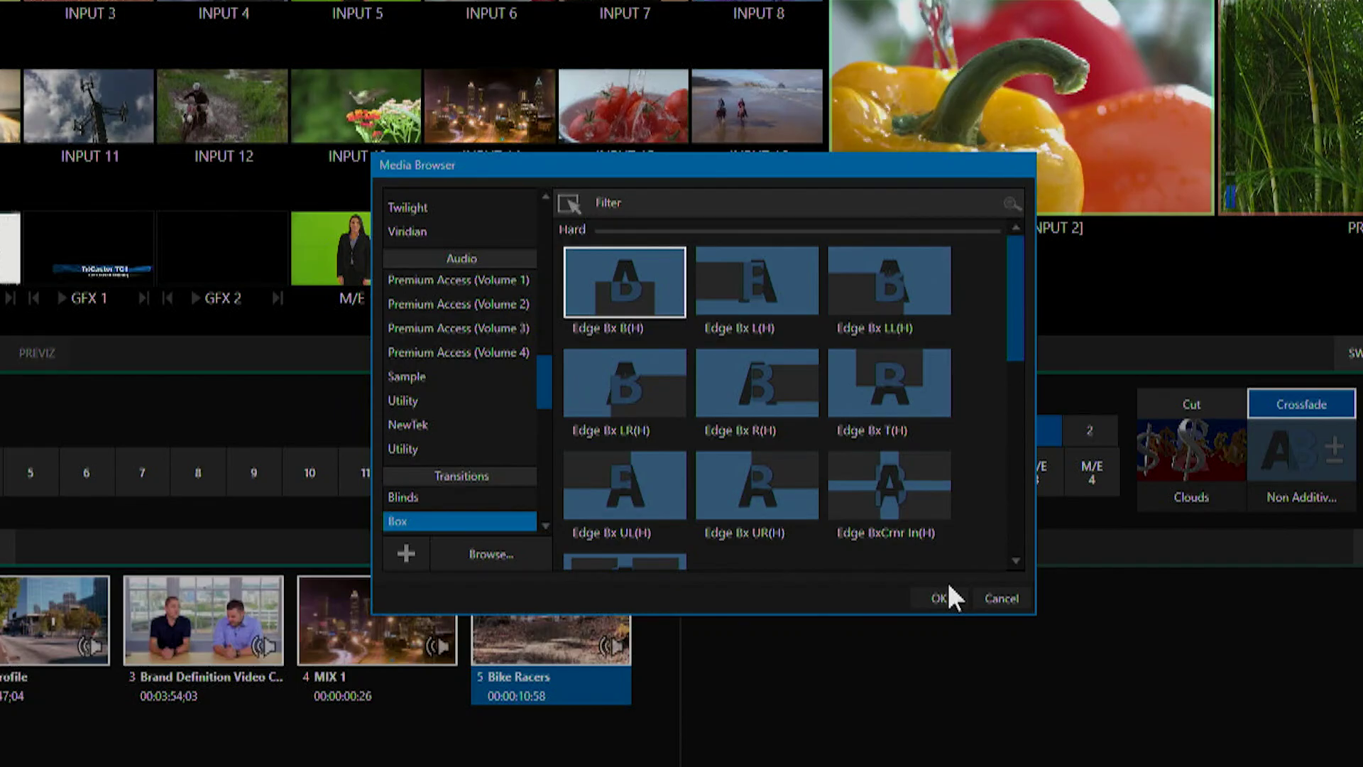
pyautogui.click(949, 595)
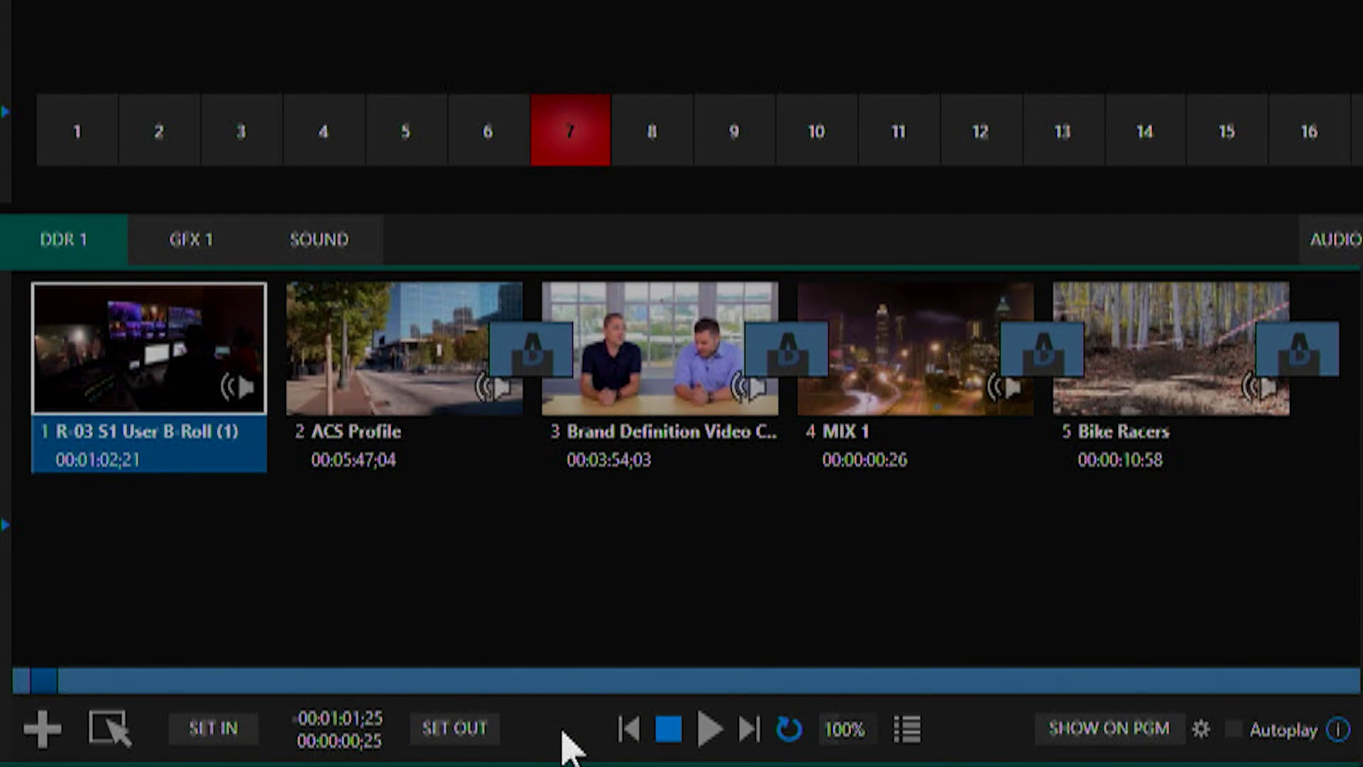
# Step: Skip DDR 1 back to wrap to the last clip, then forward to wrap to the first
pyautogui.click(629, 729)
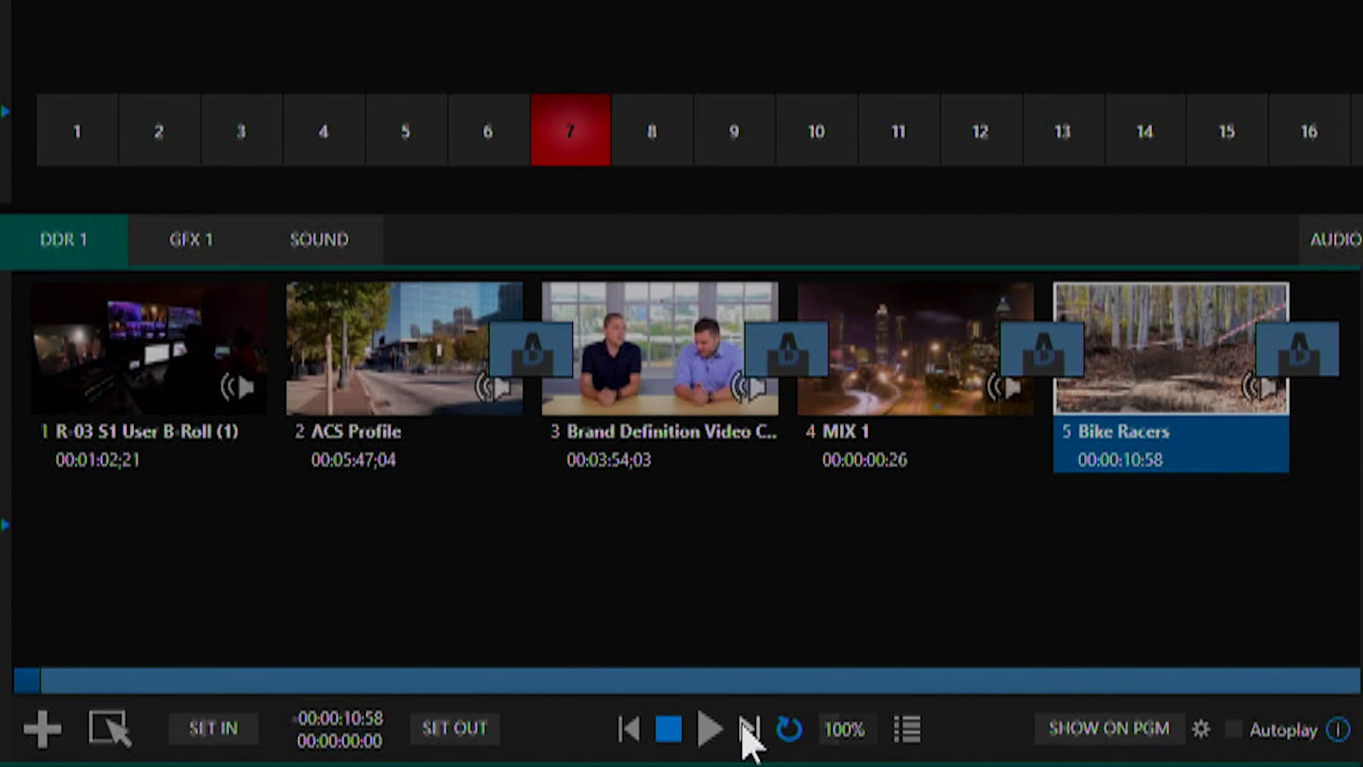
pyautogui.click(748, 729)
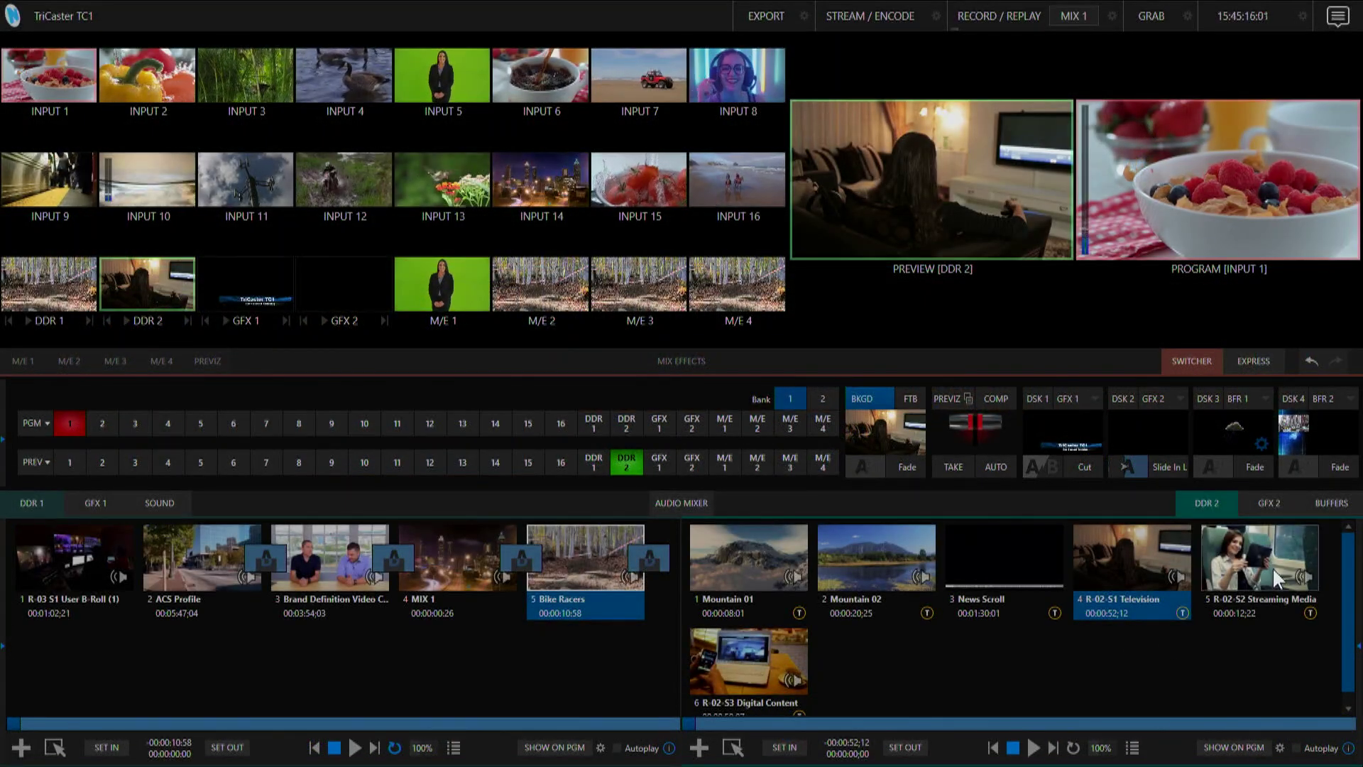
# Step: AUTO-transition to DDR 2's Streaming Media clip, then load page 4's clips into DDR 2
pyautogui.click(1272, 570)
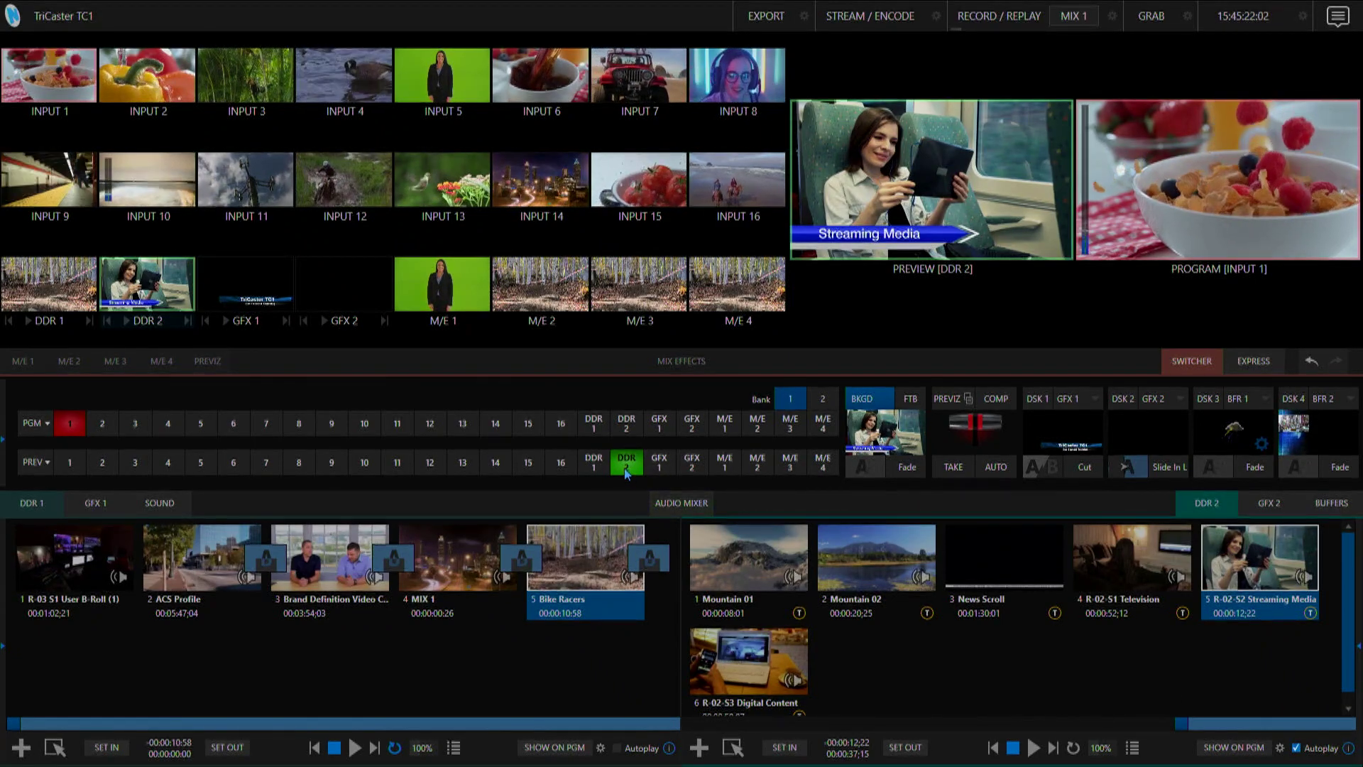
pyautogui.click(994, 462)
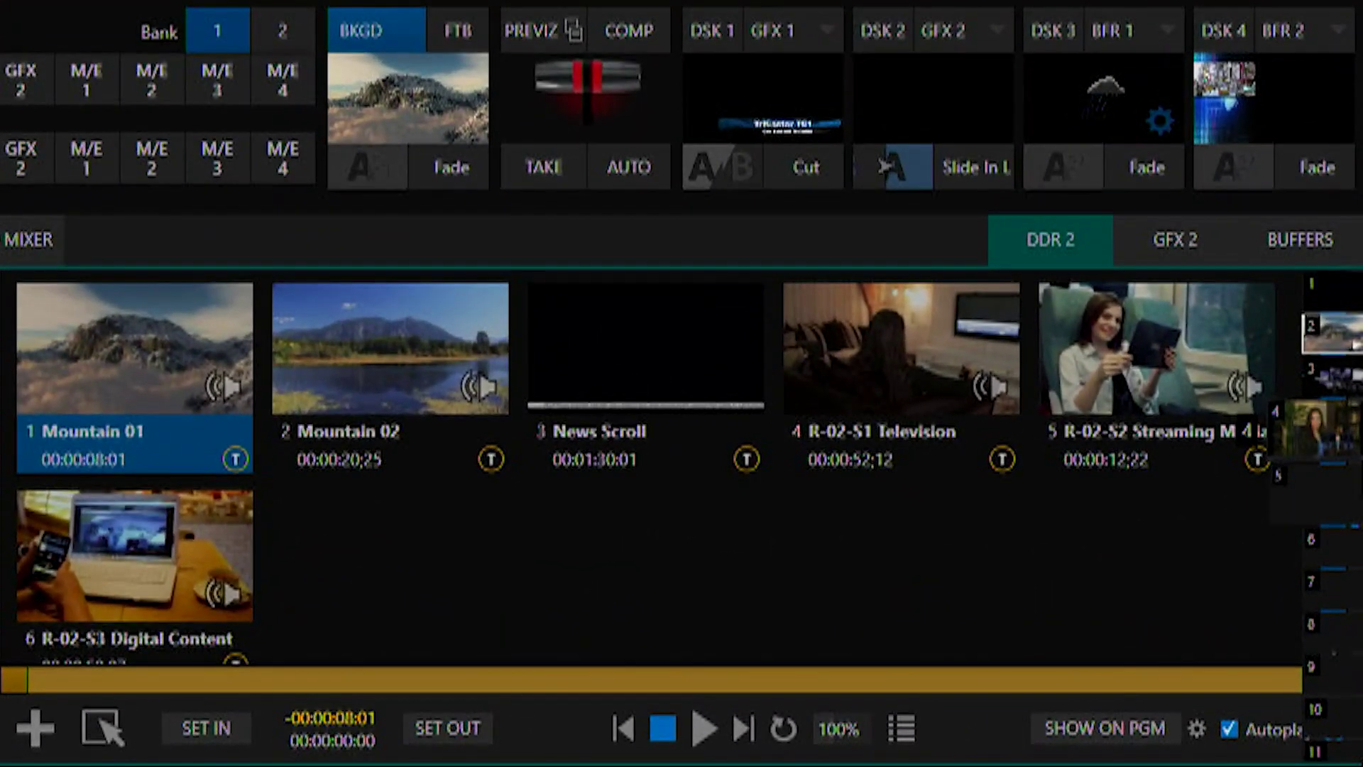
pyautogui.click(1335, 426)
pyautogui.click(1326, 433)
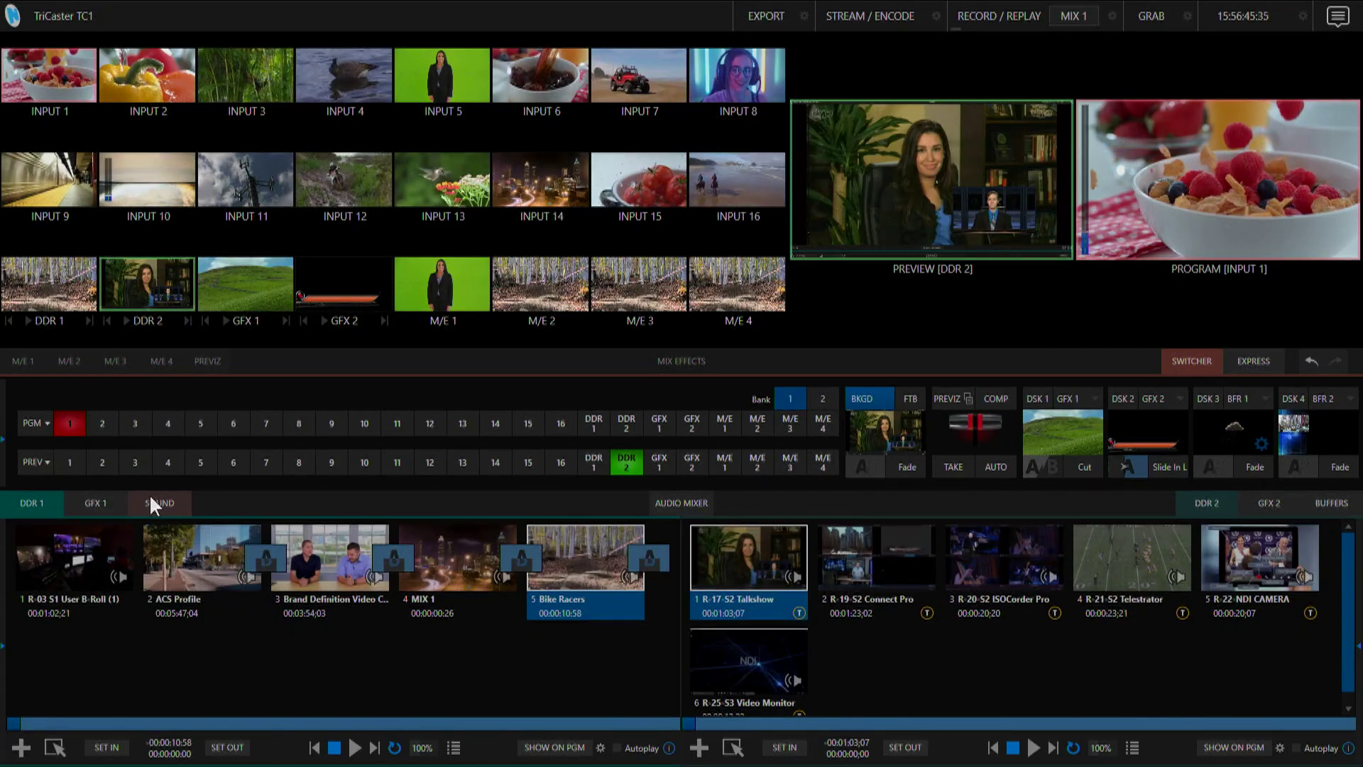
pyautogui.click(81, 502)
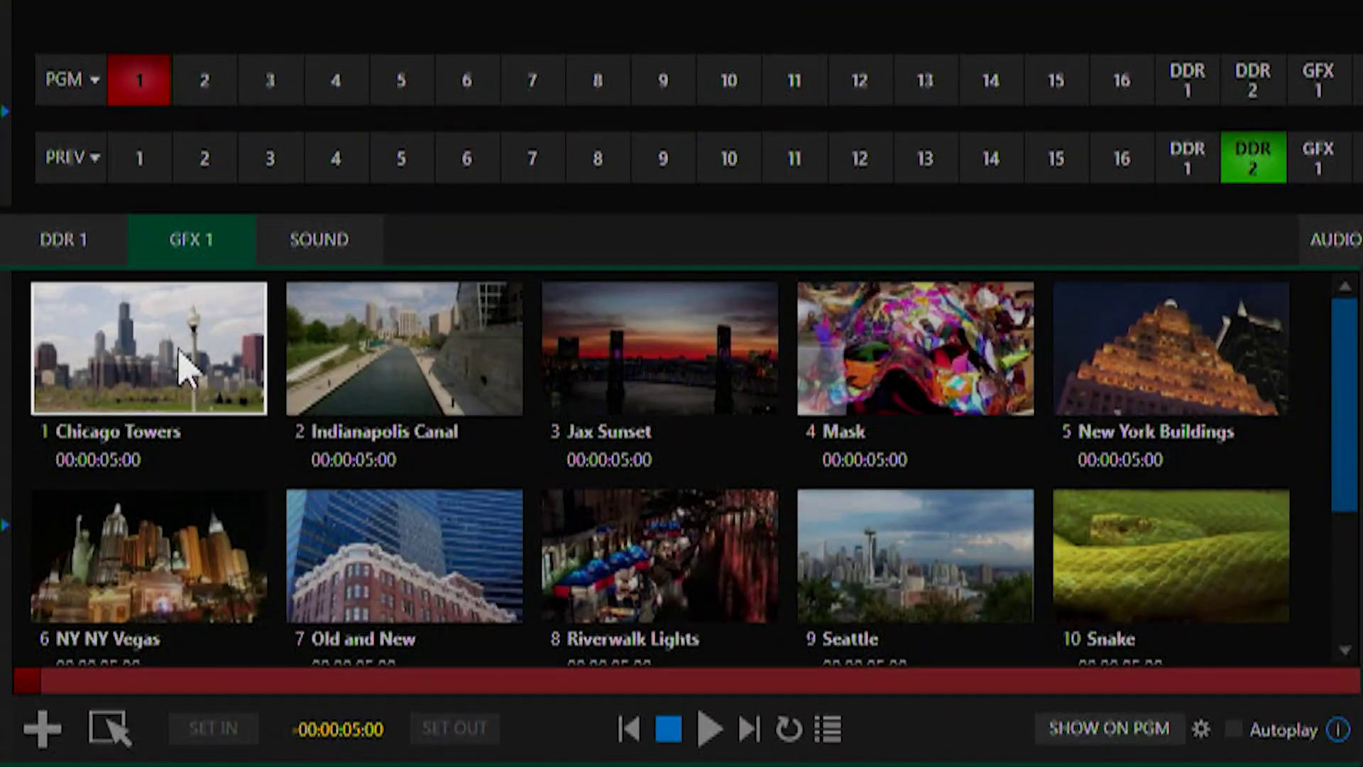
# Step: Cue the Indianapolis Canal still in GFX 1, then cue and open GFX 2's Line One title
pyautogui.click(396, 336)
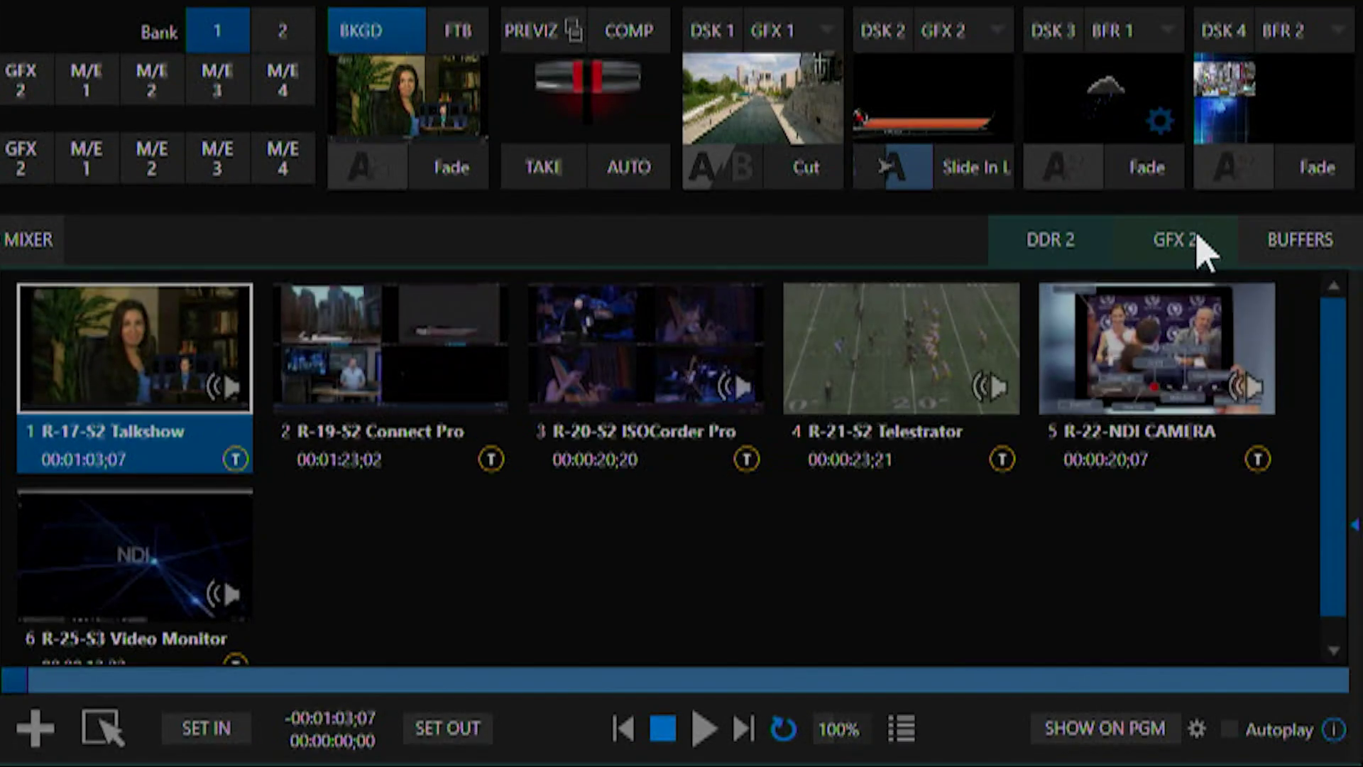
pyautogui.click(1196, 245)
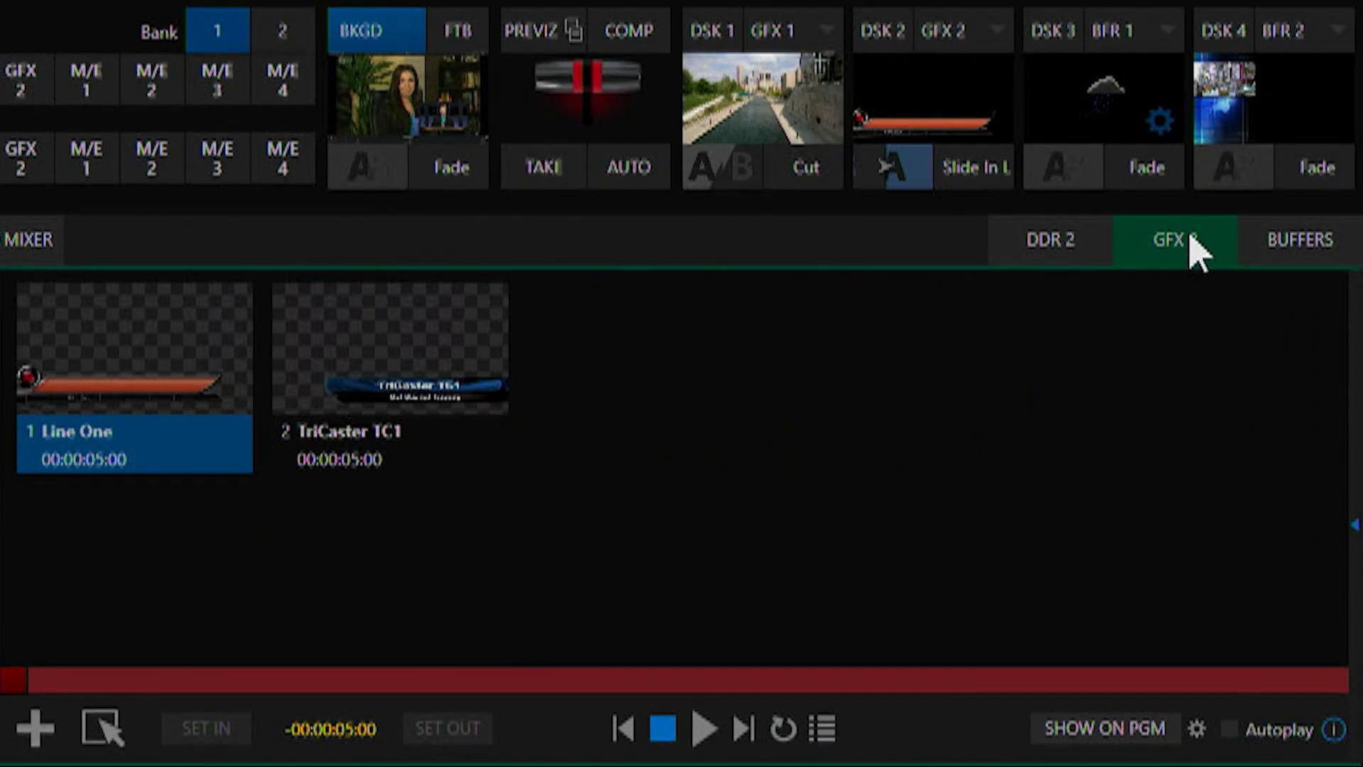
pyautogui.click(167, 365)
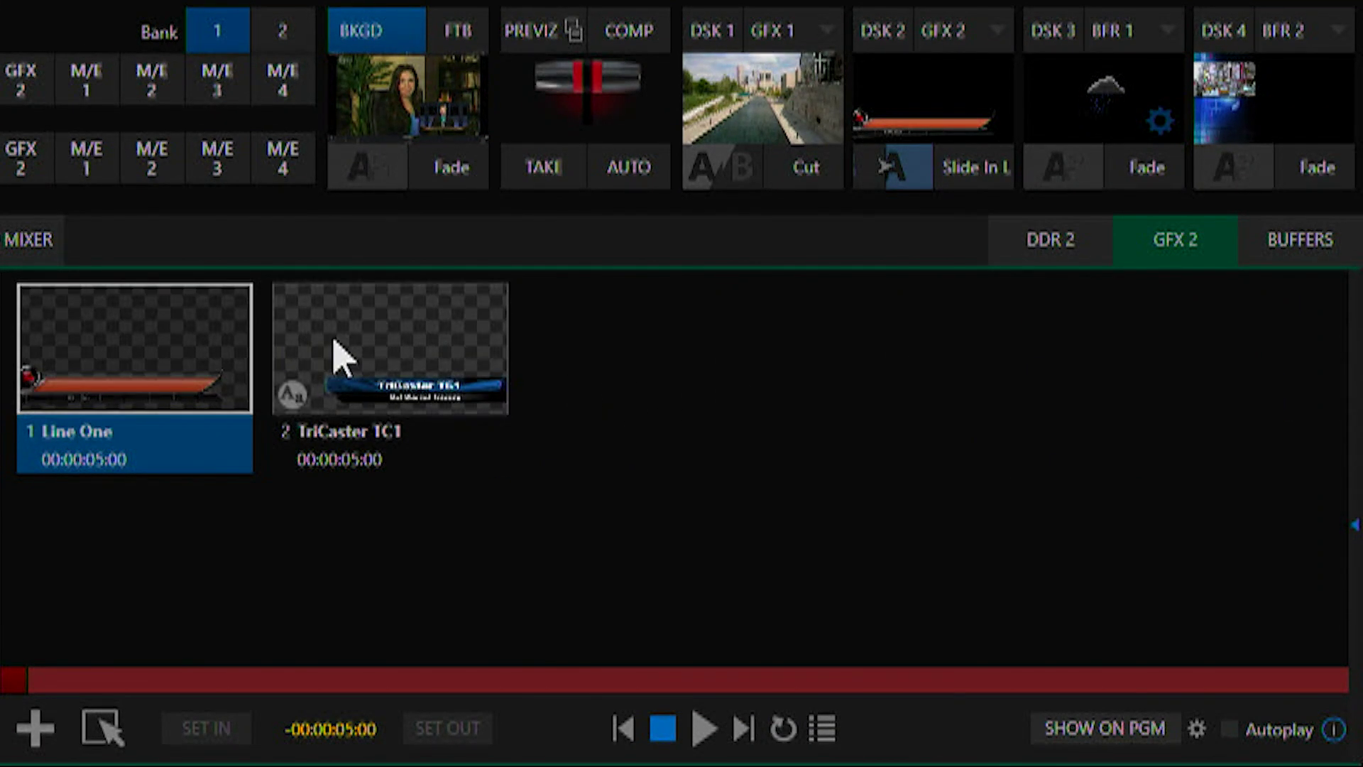
pyautogui.click(340, 359)
pyautogui.click(147, 370)
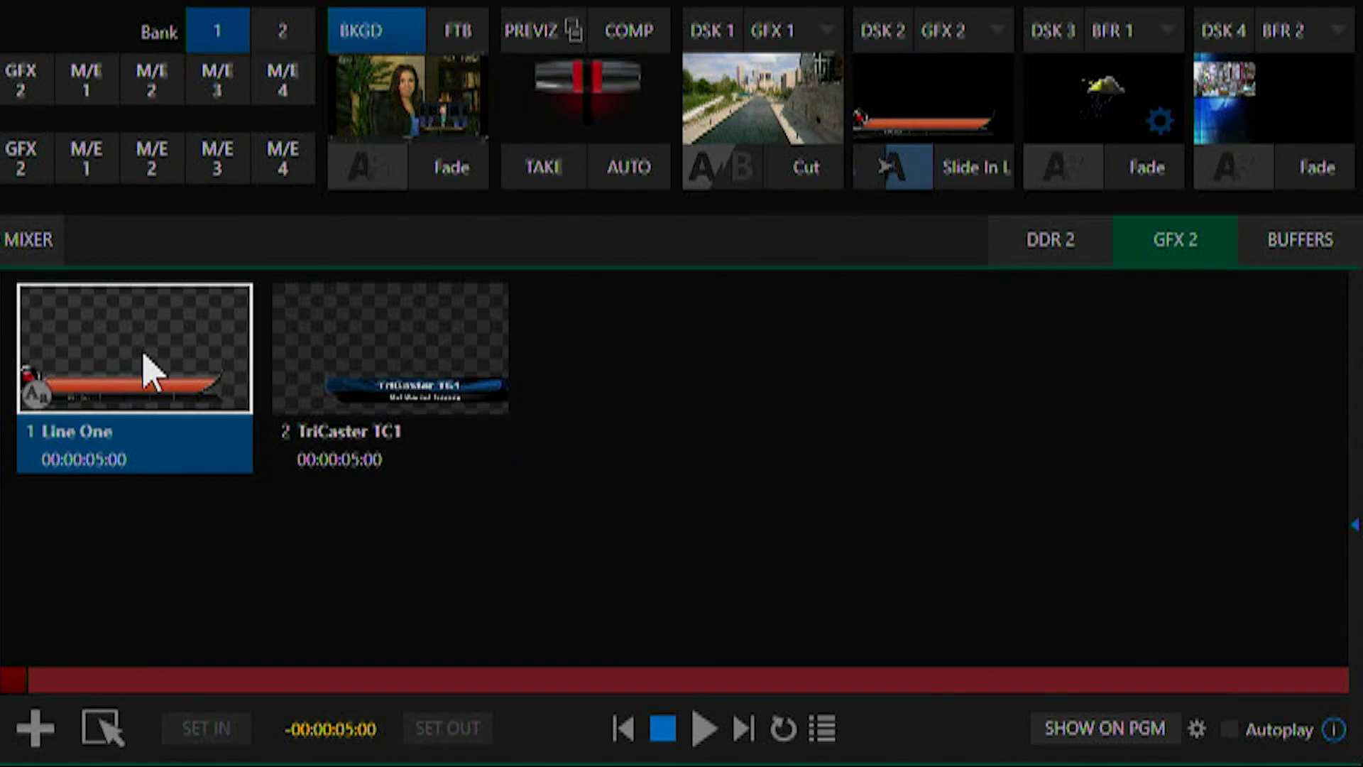
pyautogui.click(36, 395)
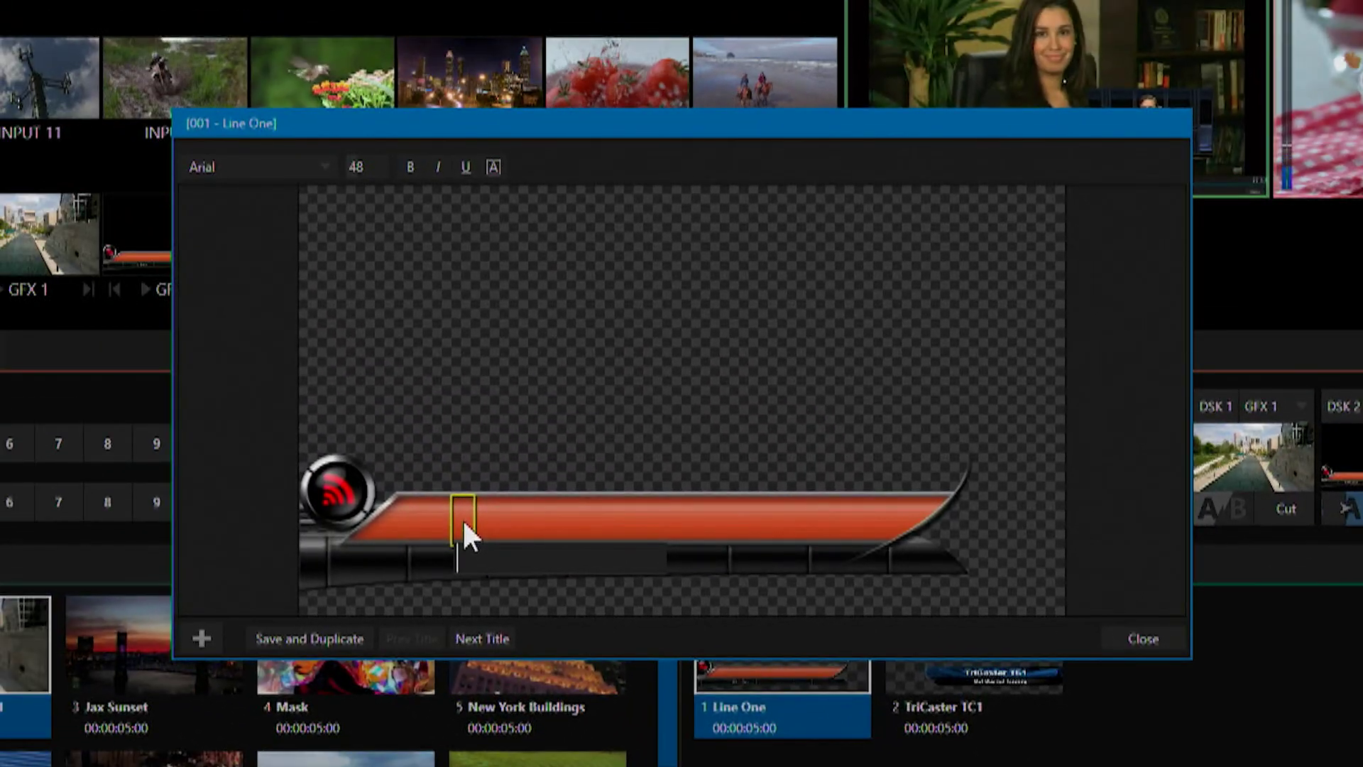
# Step: Retype the title as 'TriCaster Tc1' over 'Get Started Training' and close the editor
pyautogui.write('TriCaster')
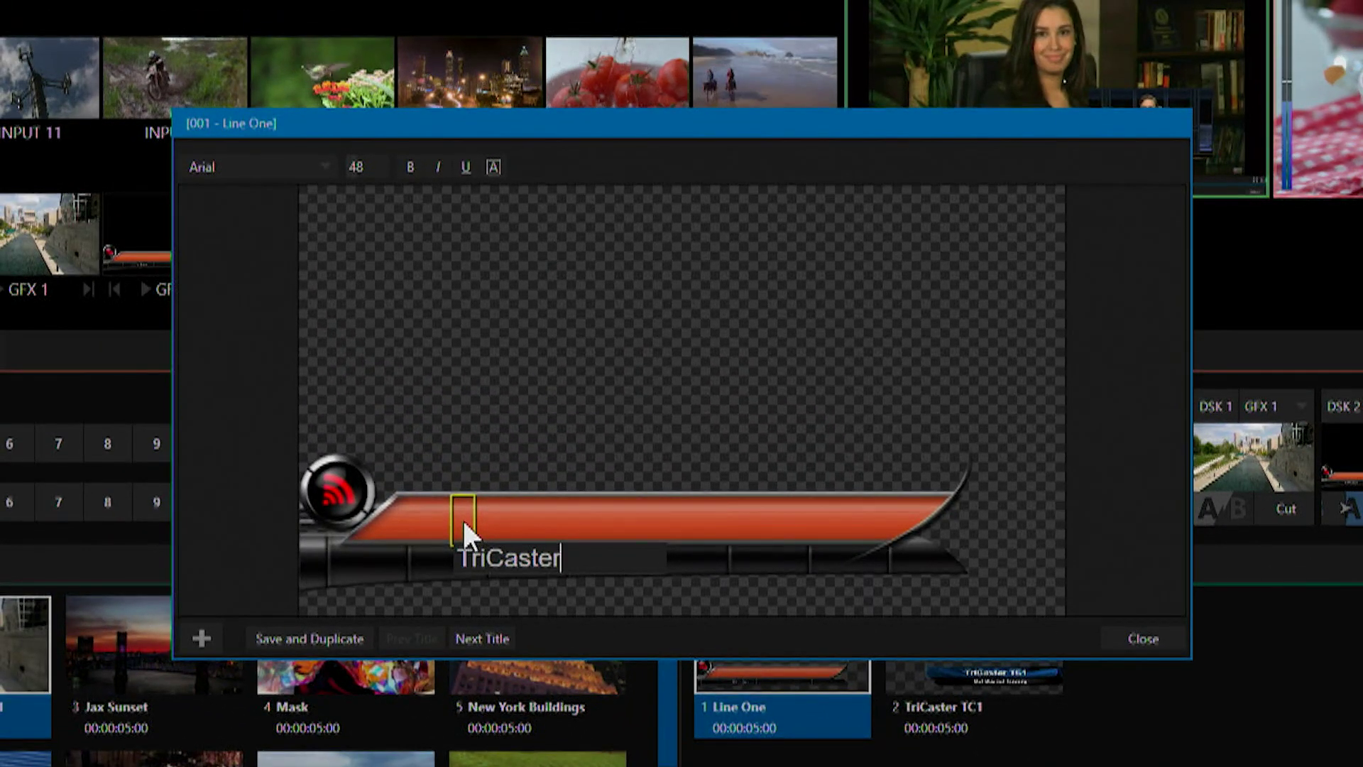
pyautogui.write(' Tc1')
pyautogui.press('Return')
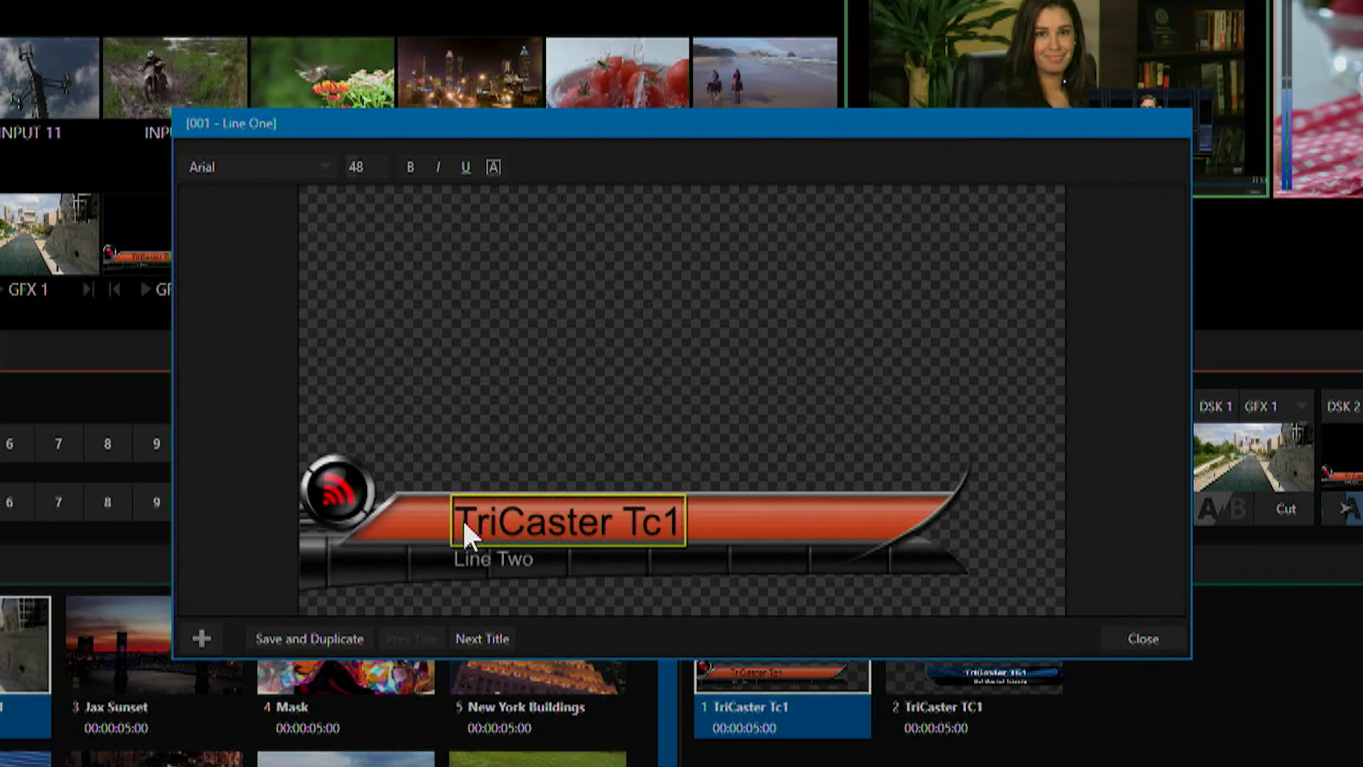
pyautogui.doubleClick(485, 552)
pyautogui.write('G')
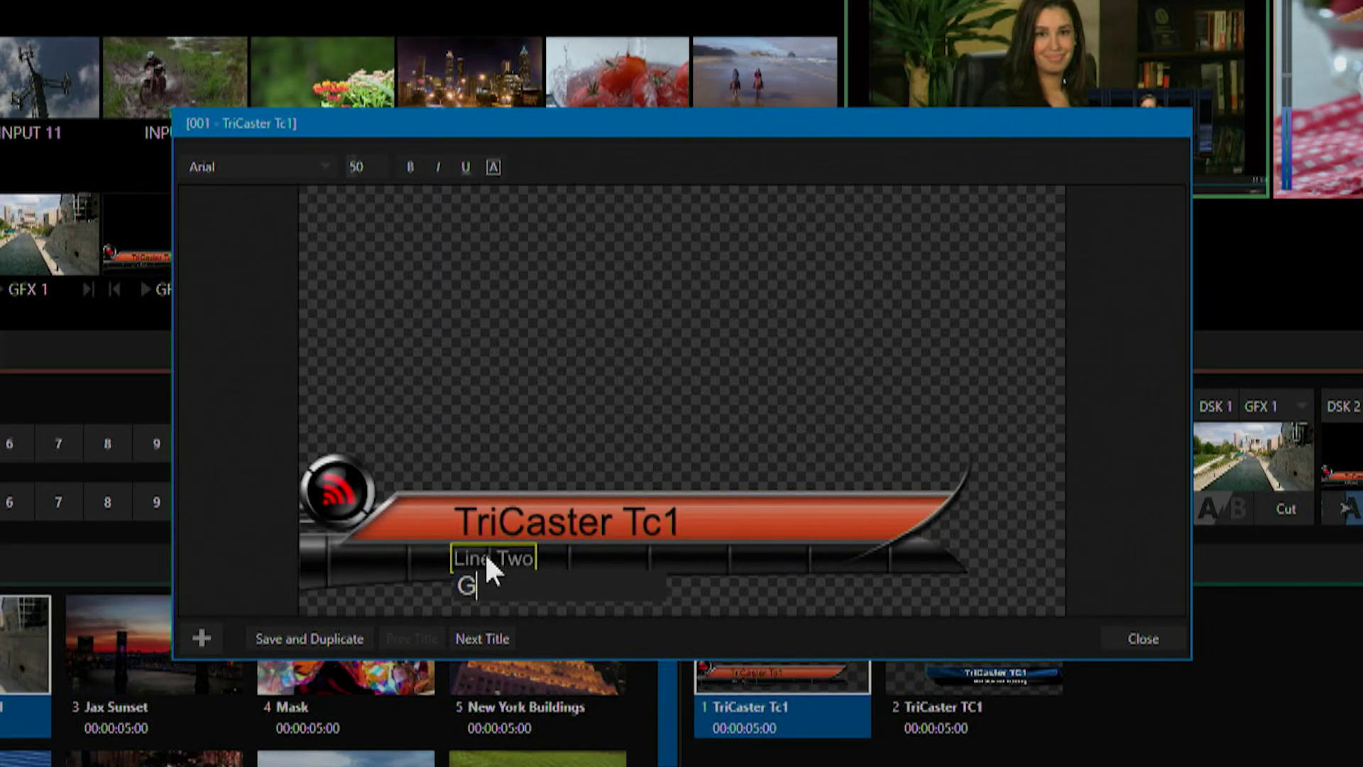
pyautogui.write('et Started ')
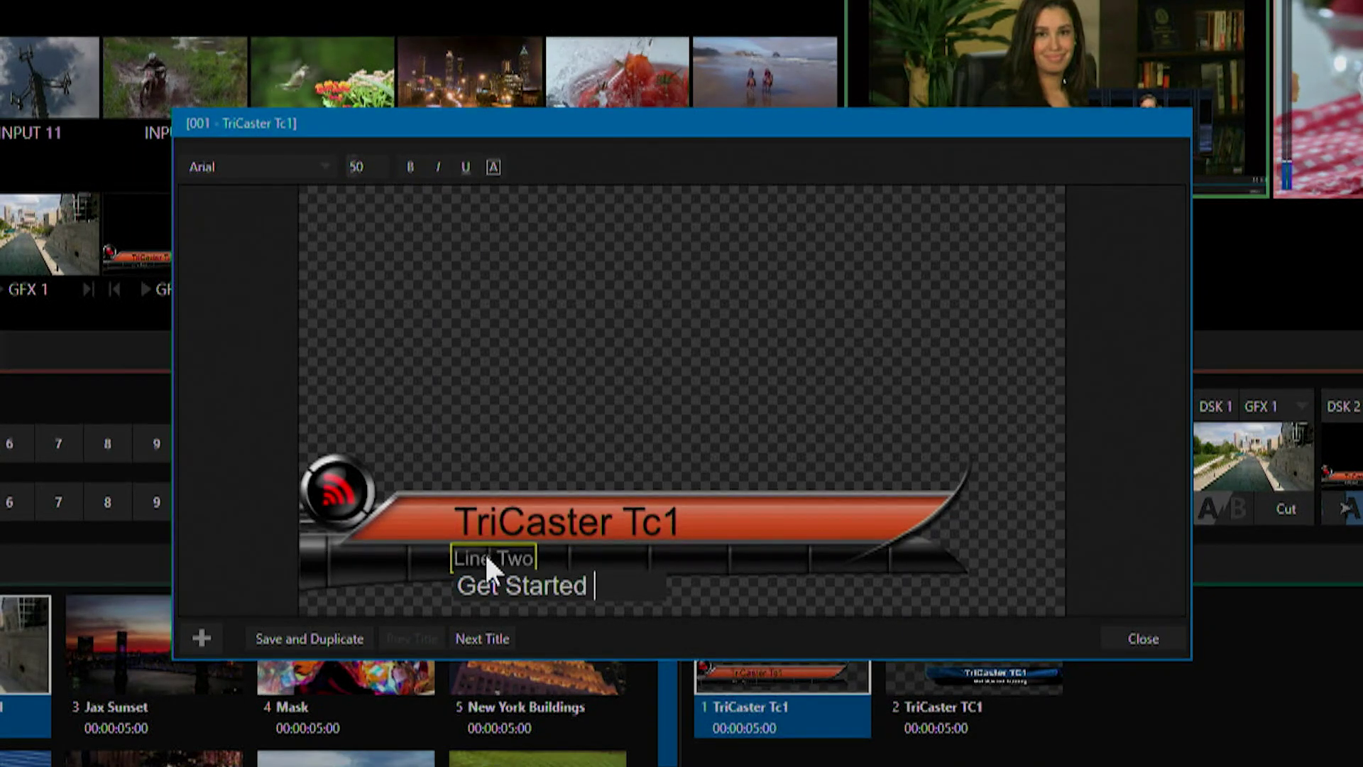
pyautogui.write('Training')
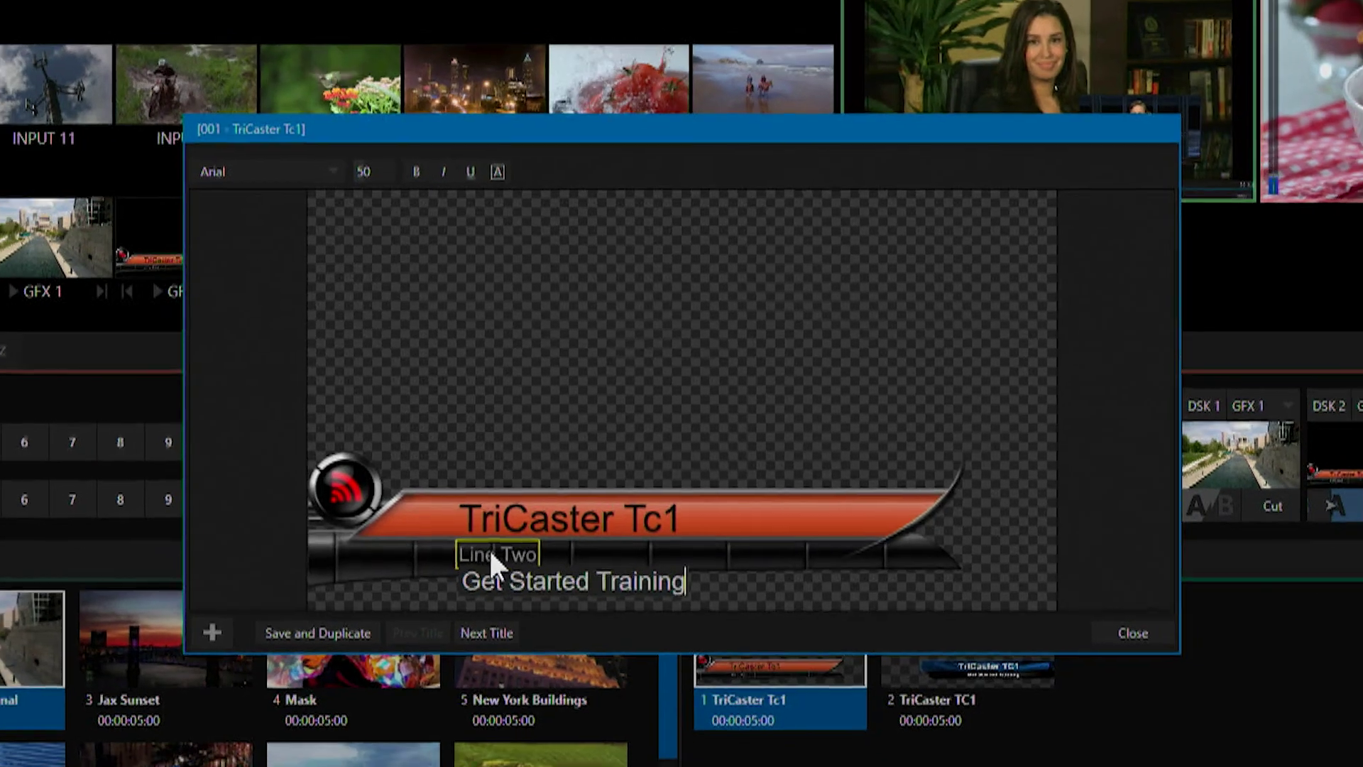
pyautogui.press('Return')
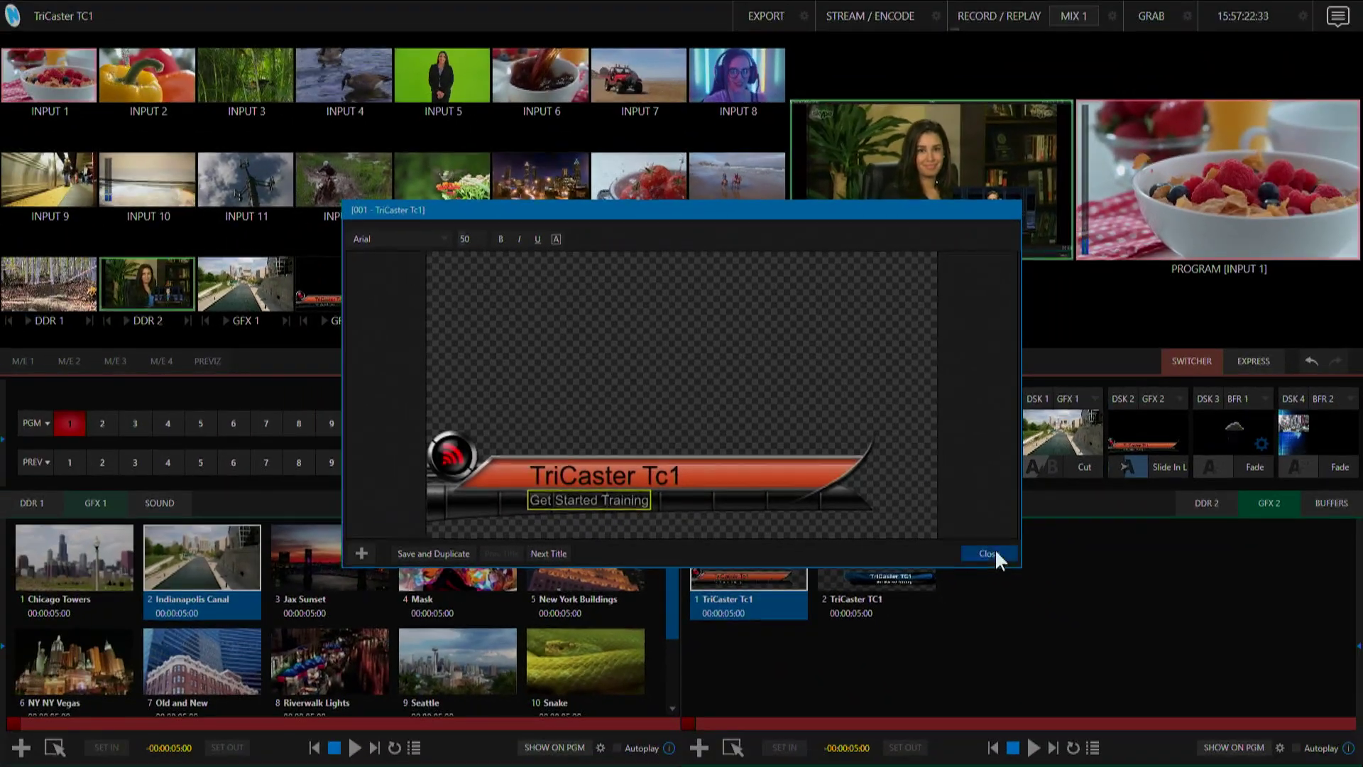
pyautogui.click(1072, 598)
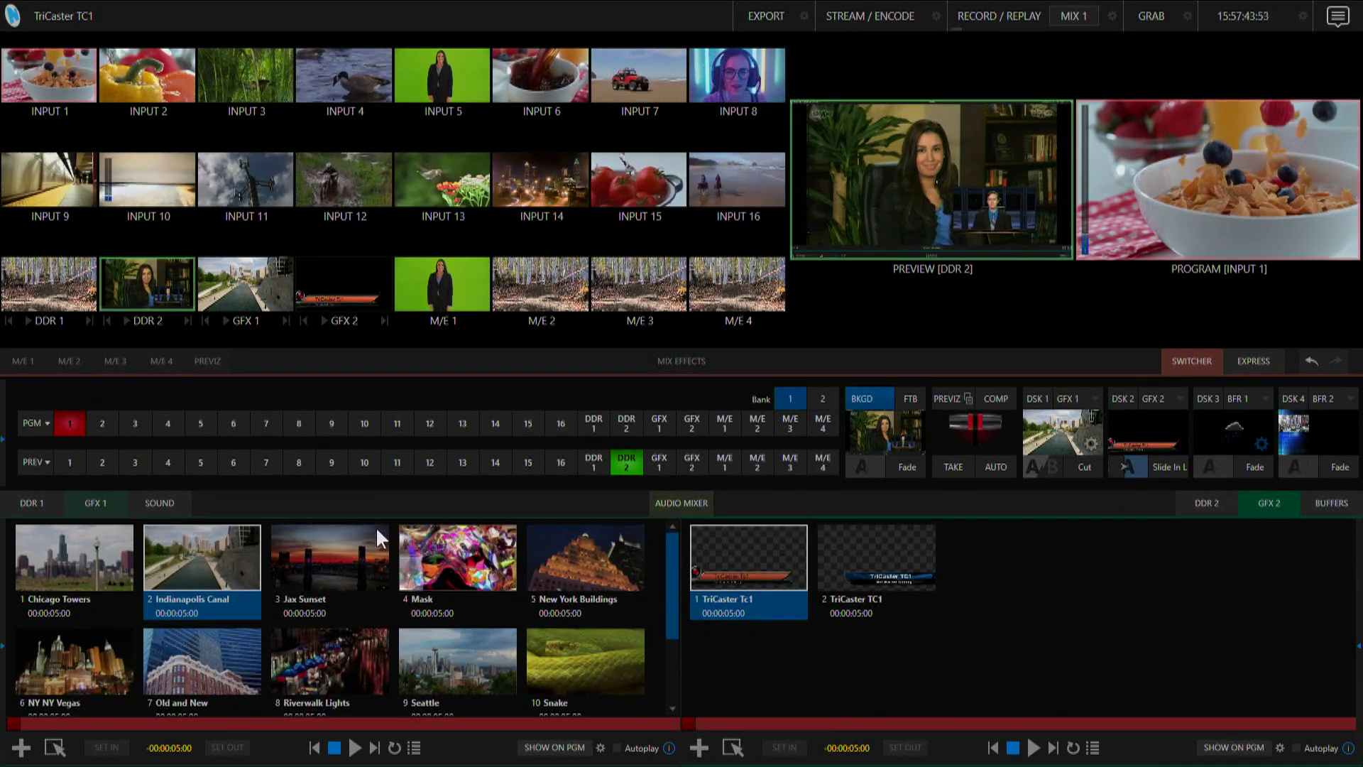
# Step: Show the left player's empty Sound bin, then bring up the Buffers panel with its ten animation buffers
pyautogui.click(156, 500)
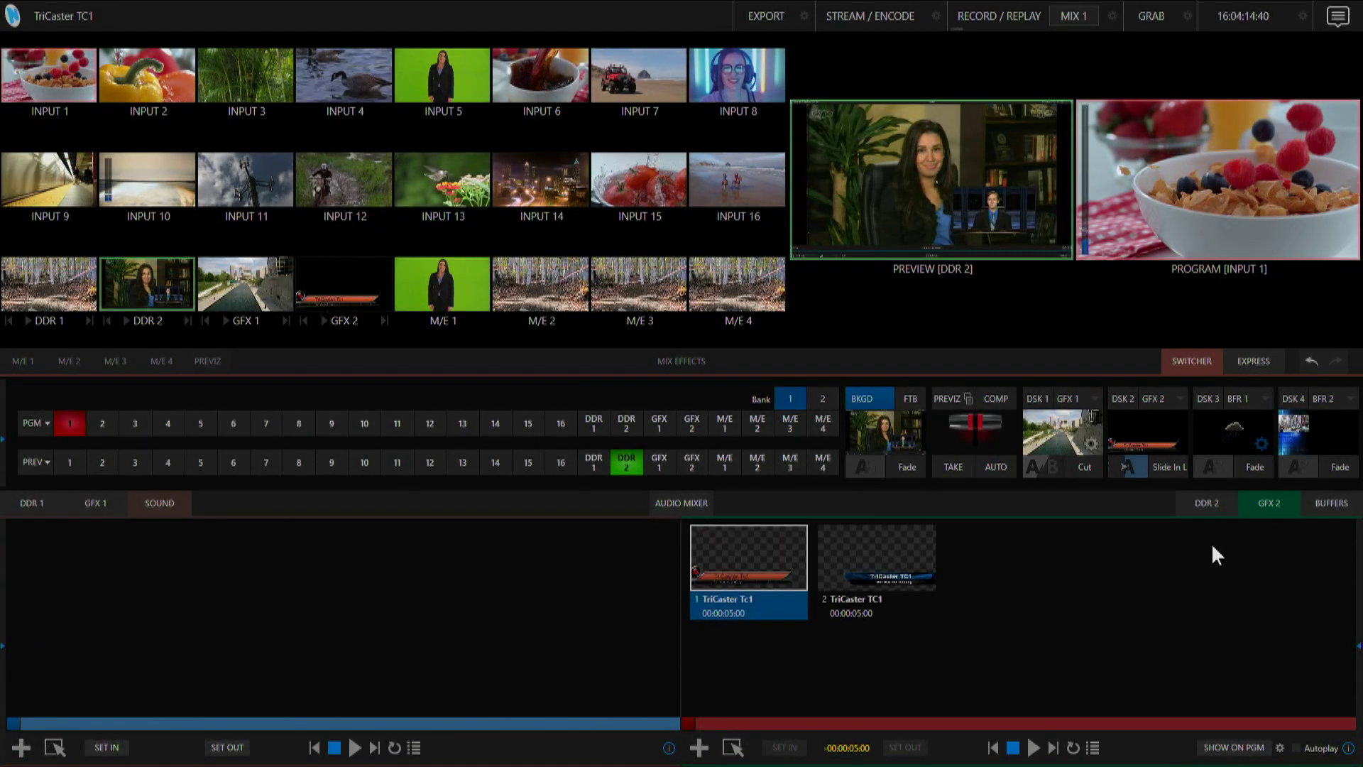
pyautogui.click(1332, 504)
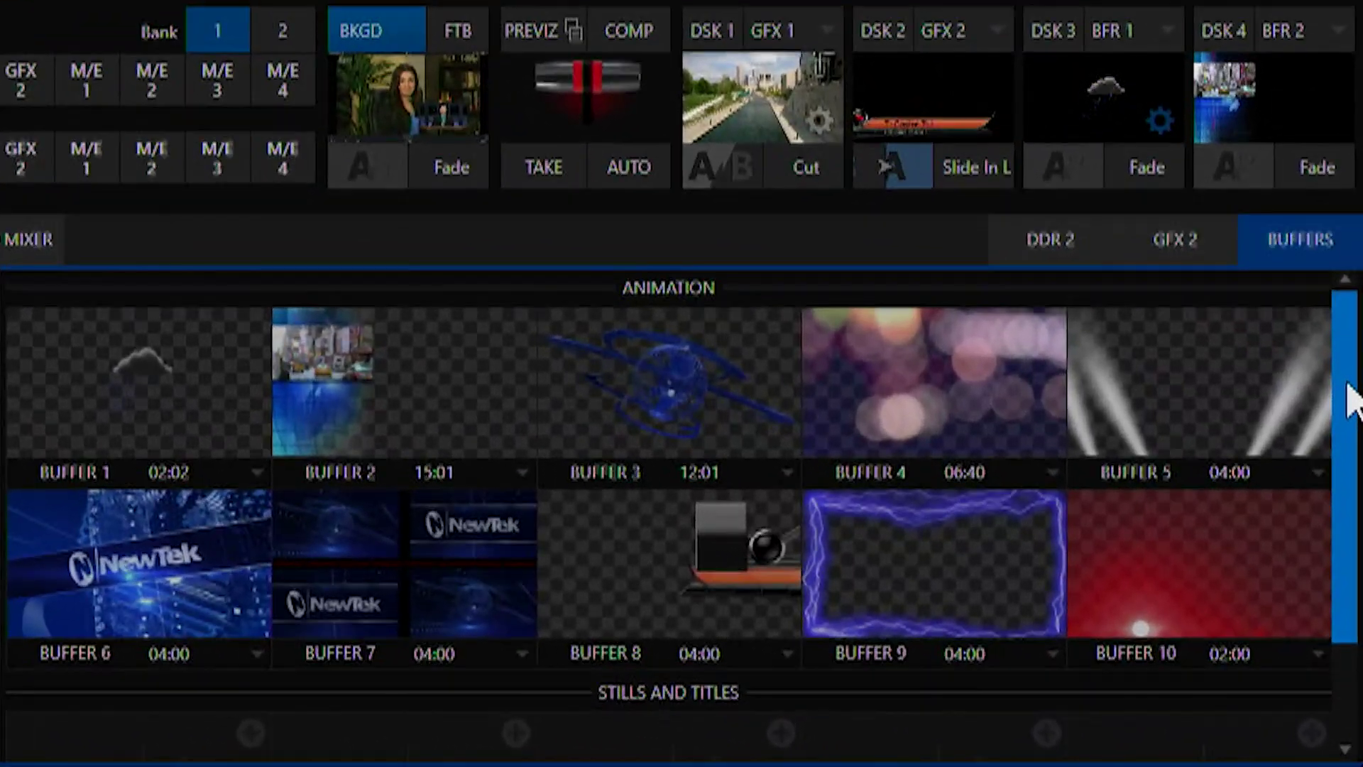
# Step: Scroll the Buffers bin past Buffer 1–10 to the empty Stills and Titles buffers
pyautogui.moveTo(1341, 387); pyautogui.dragTo(1348, 263)
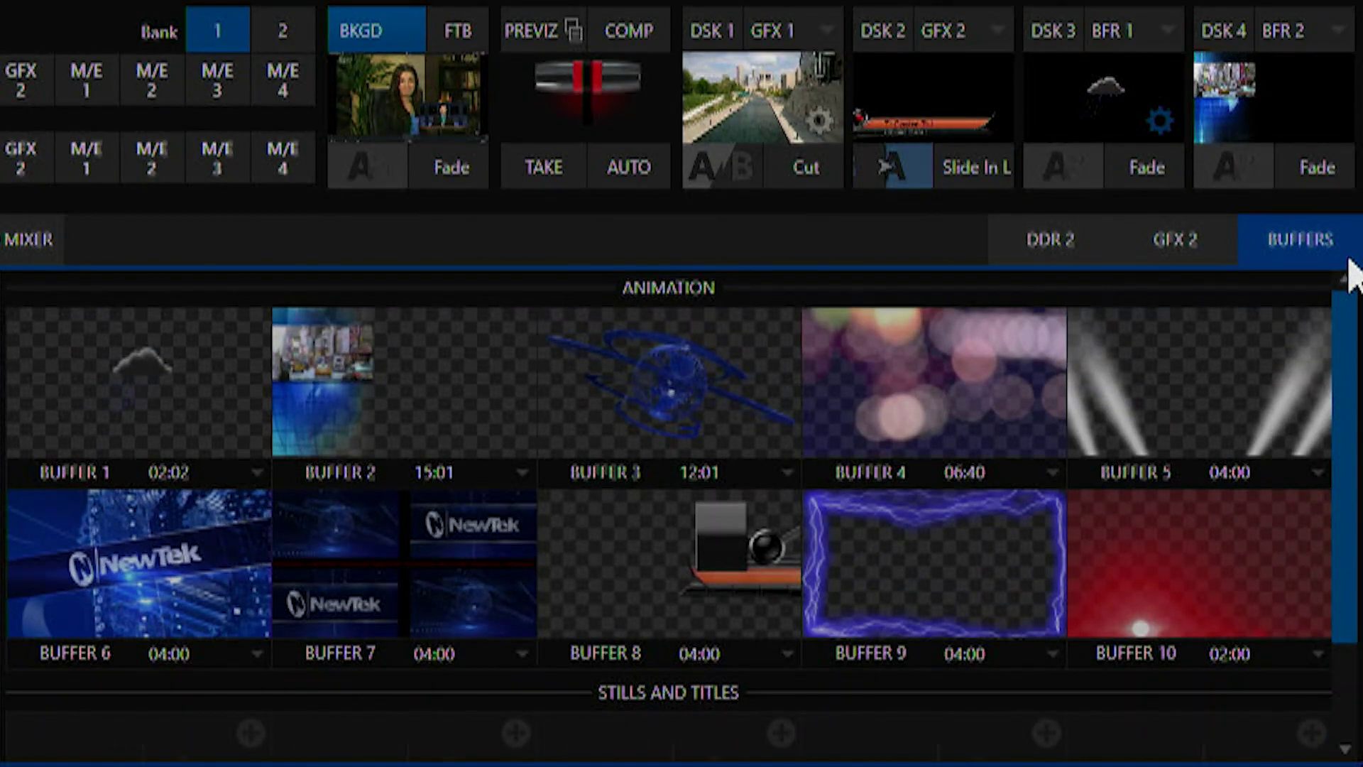